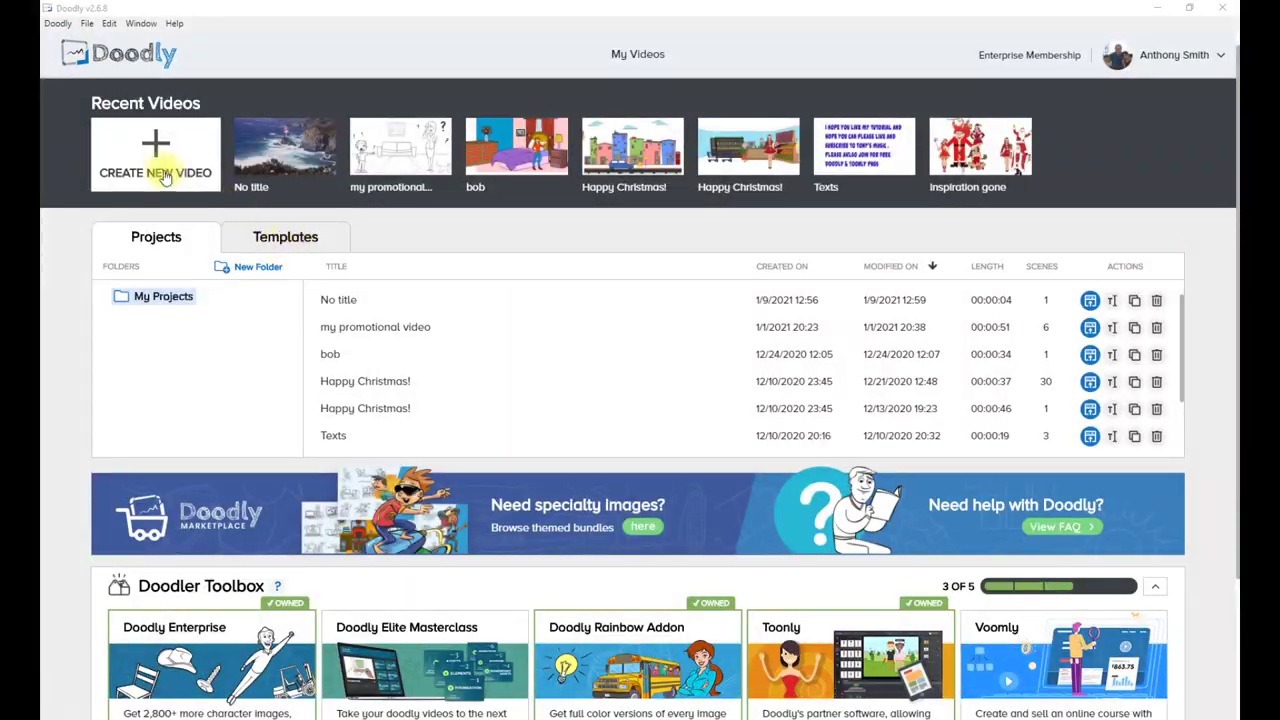
Step: Start a new video from the Create New Video tile on My Videos
left_click(155, 160)
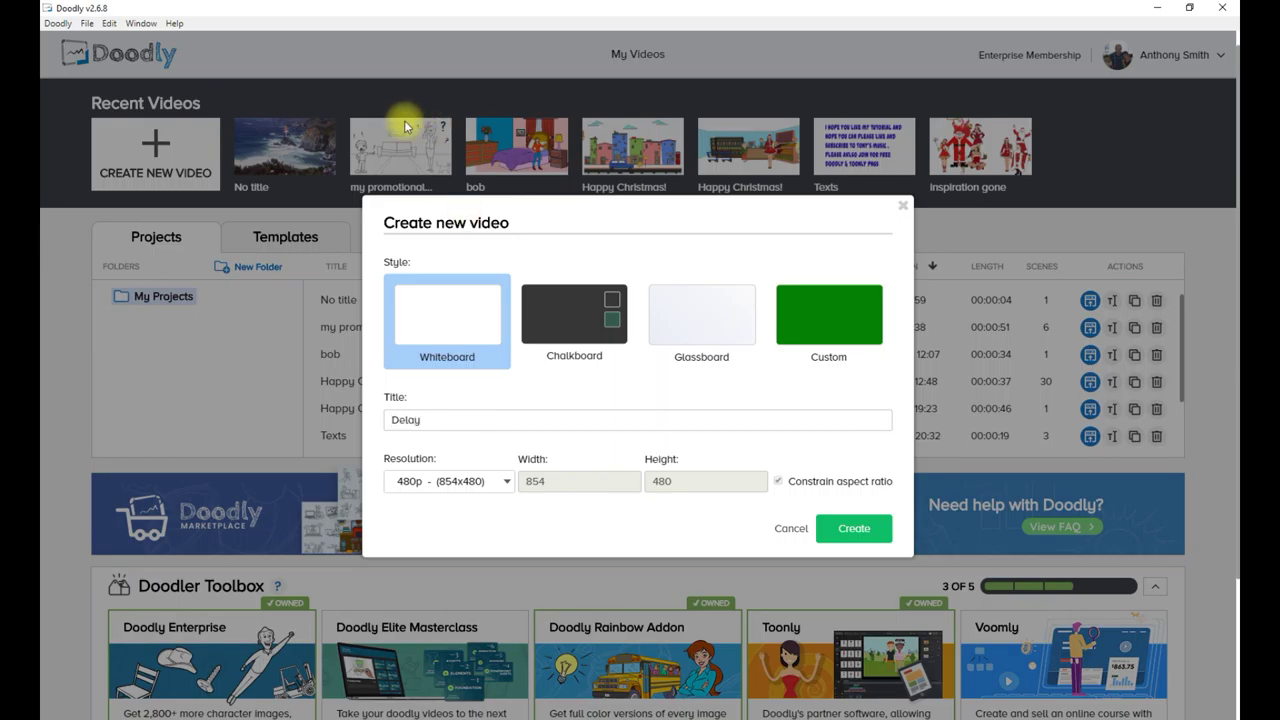
Step: Create the whiteboard video 'Delay' at 1080p (1920x1080) resolution
left_click(505, 482)
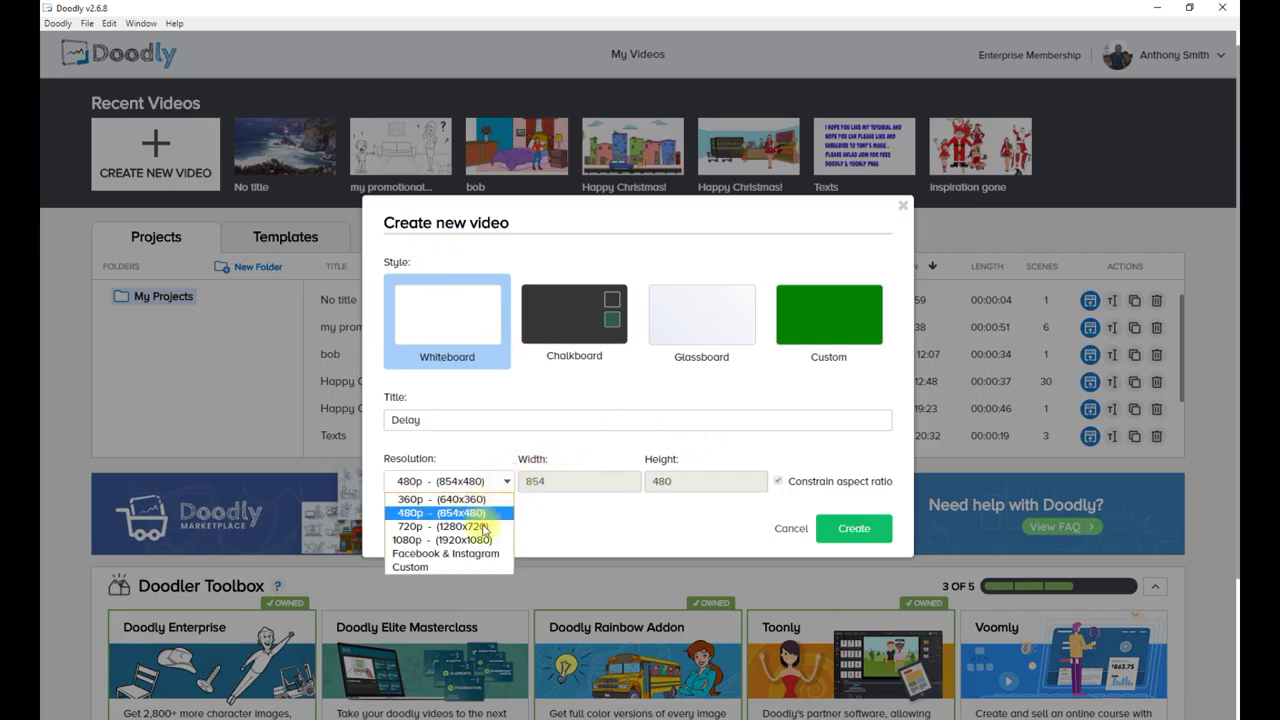
left_click(478, 536)
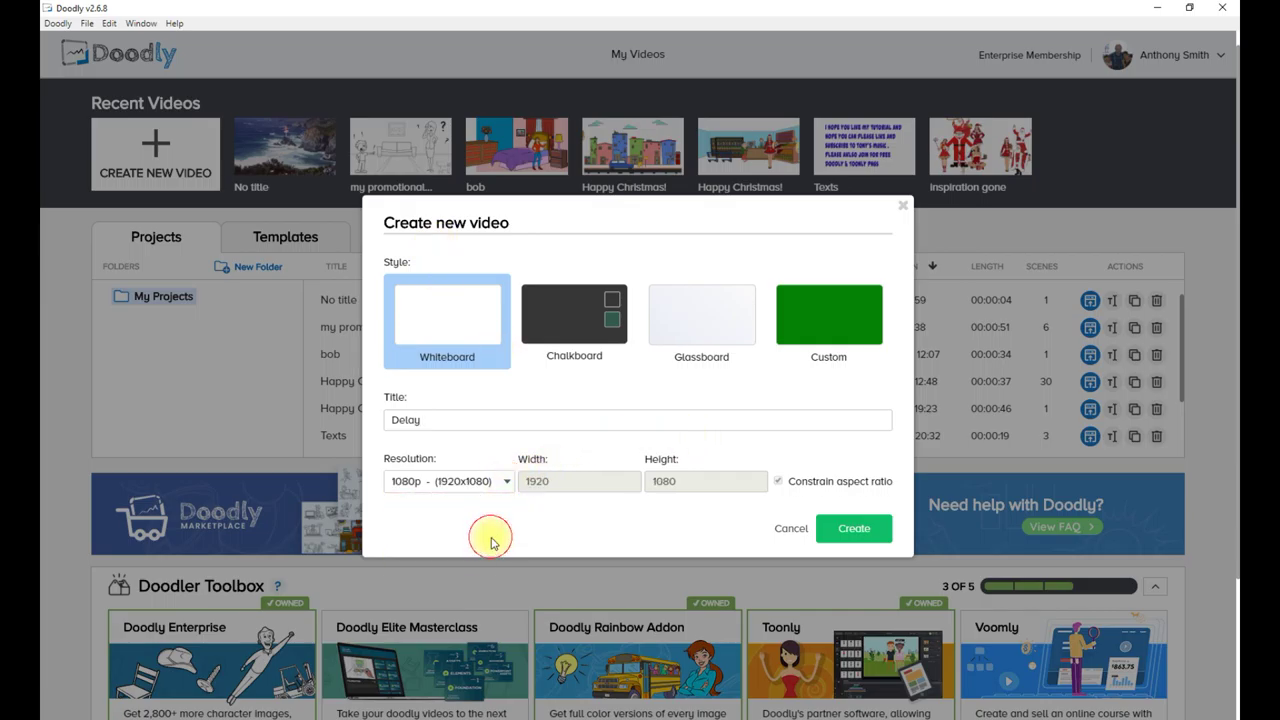
left_click(855, 529)
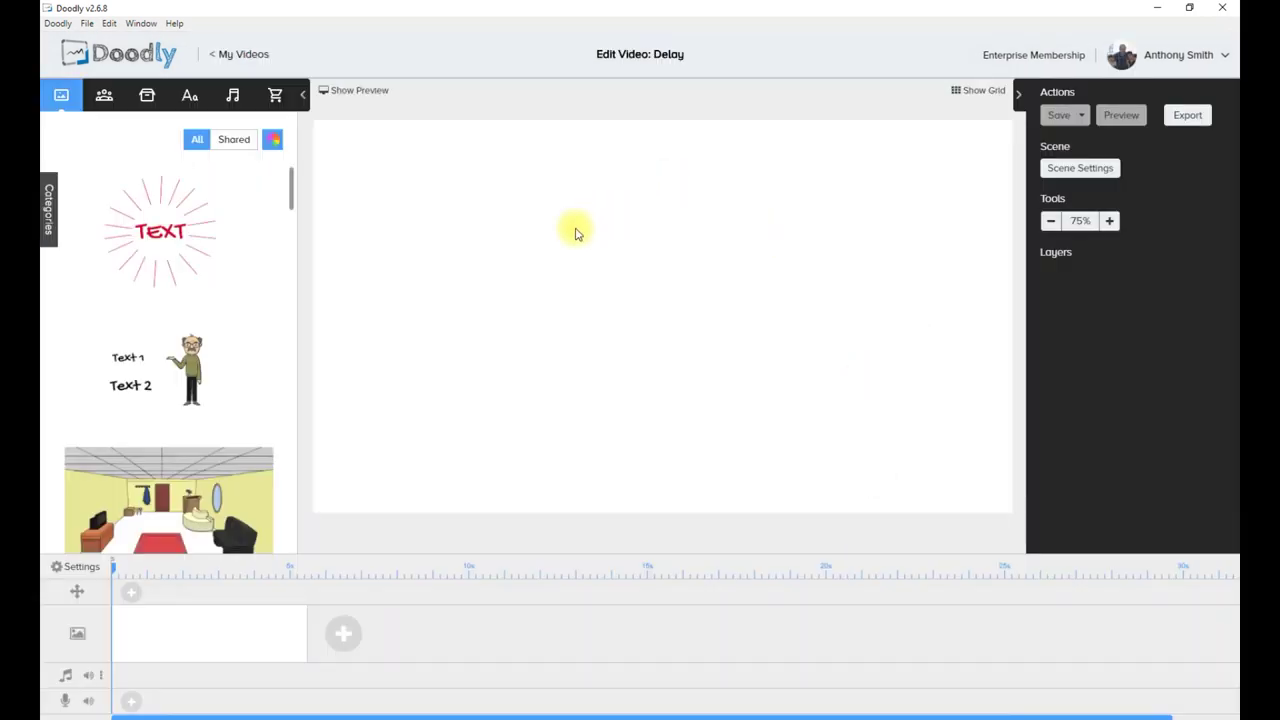
left_click(84, 567)
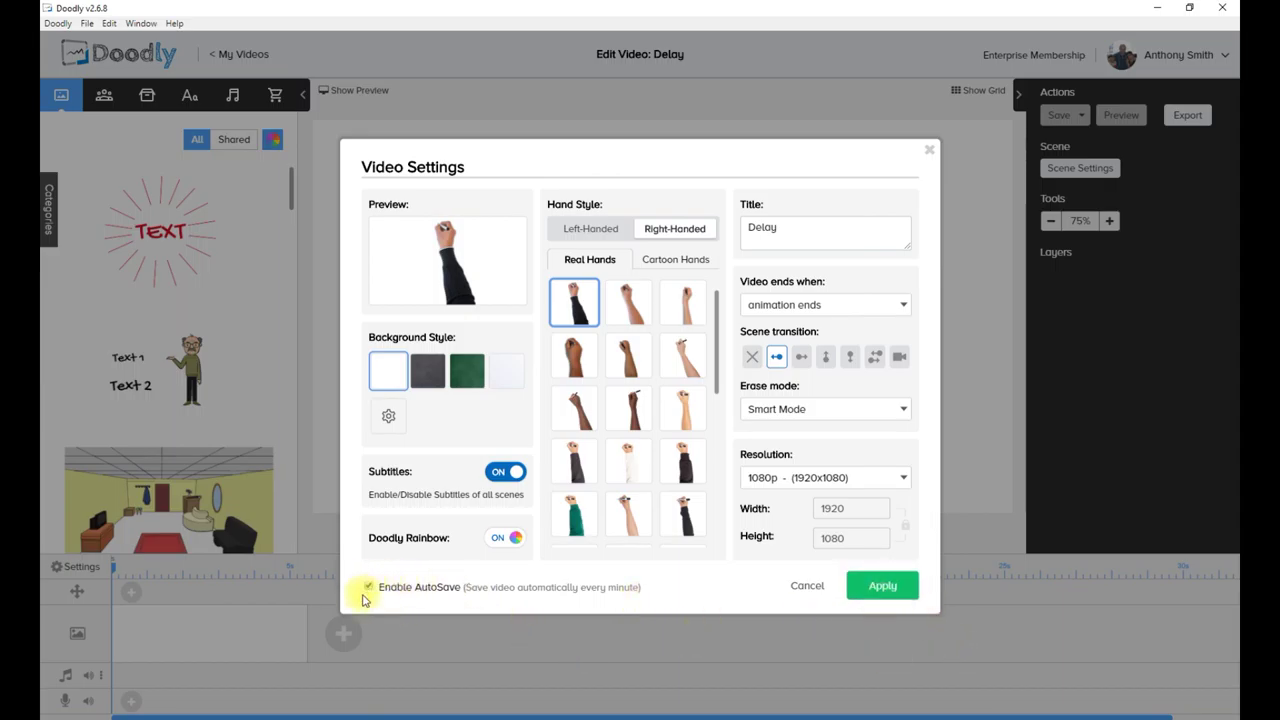
left_click(880, 590)
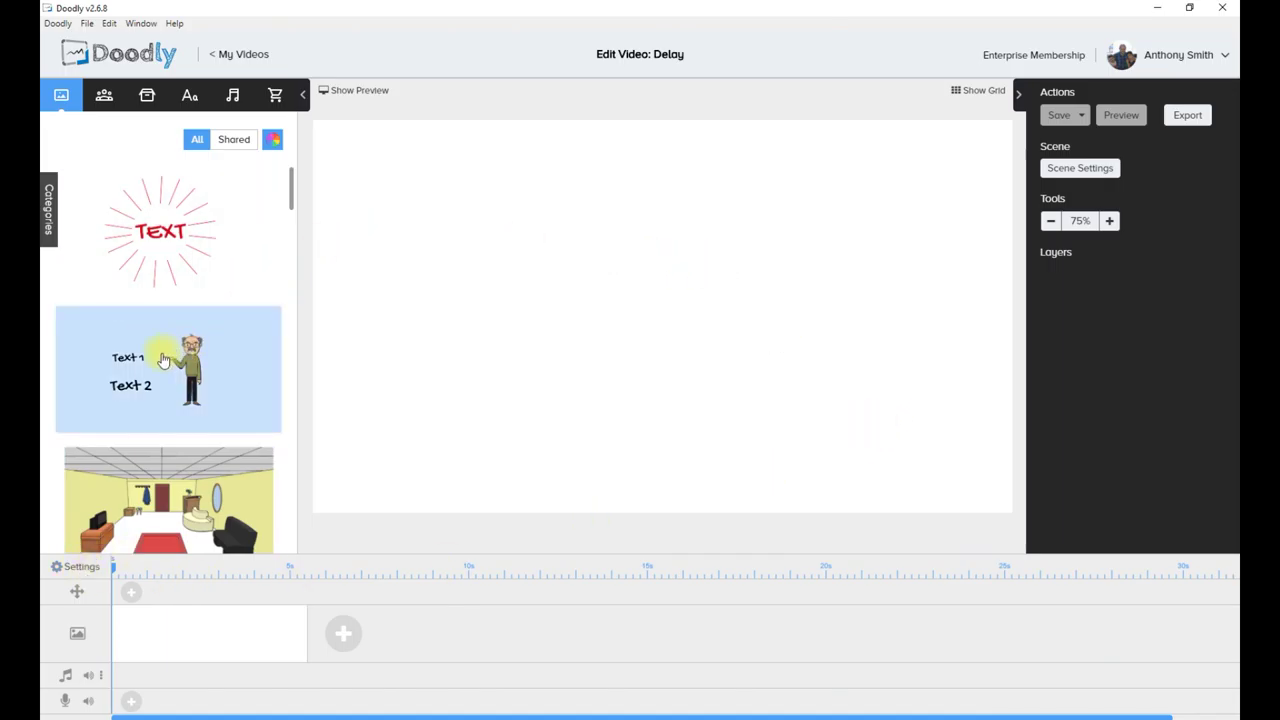
Step: Place the old man asset with Text 1 and Text 2 on the canvas and preview it
left_click_drag(168, 358, 675, 302)
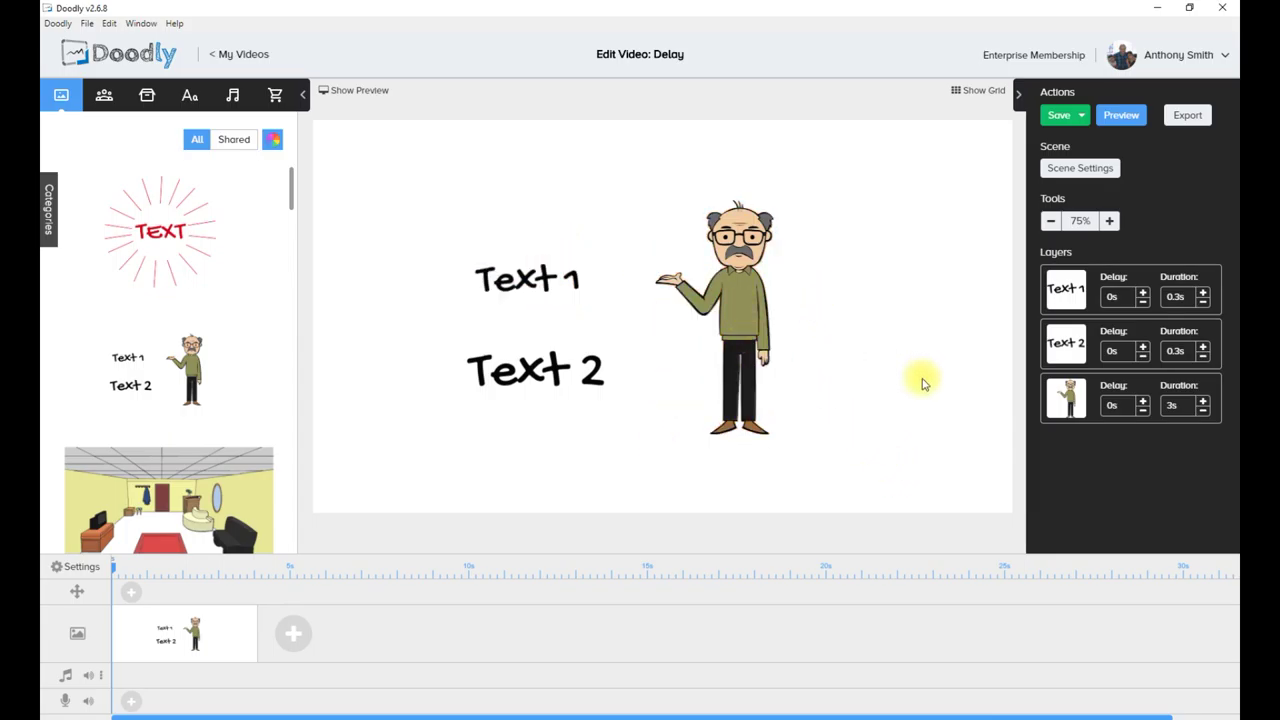
left_click(1122, 117)
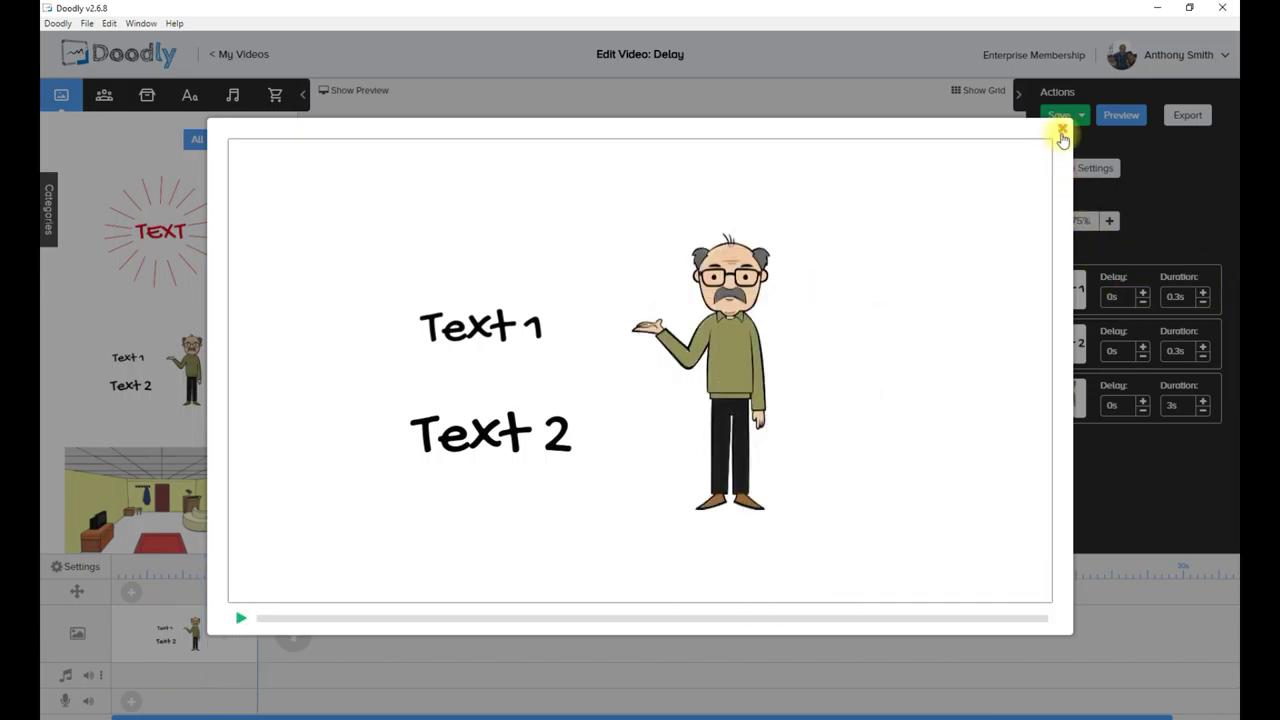
Step: Raise Text 1's delay to 6s and preview the scene
left_click(1063, 131)
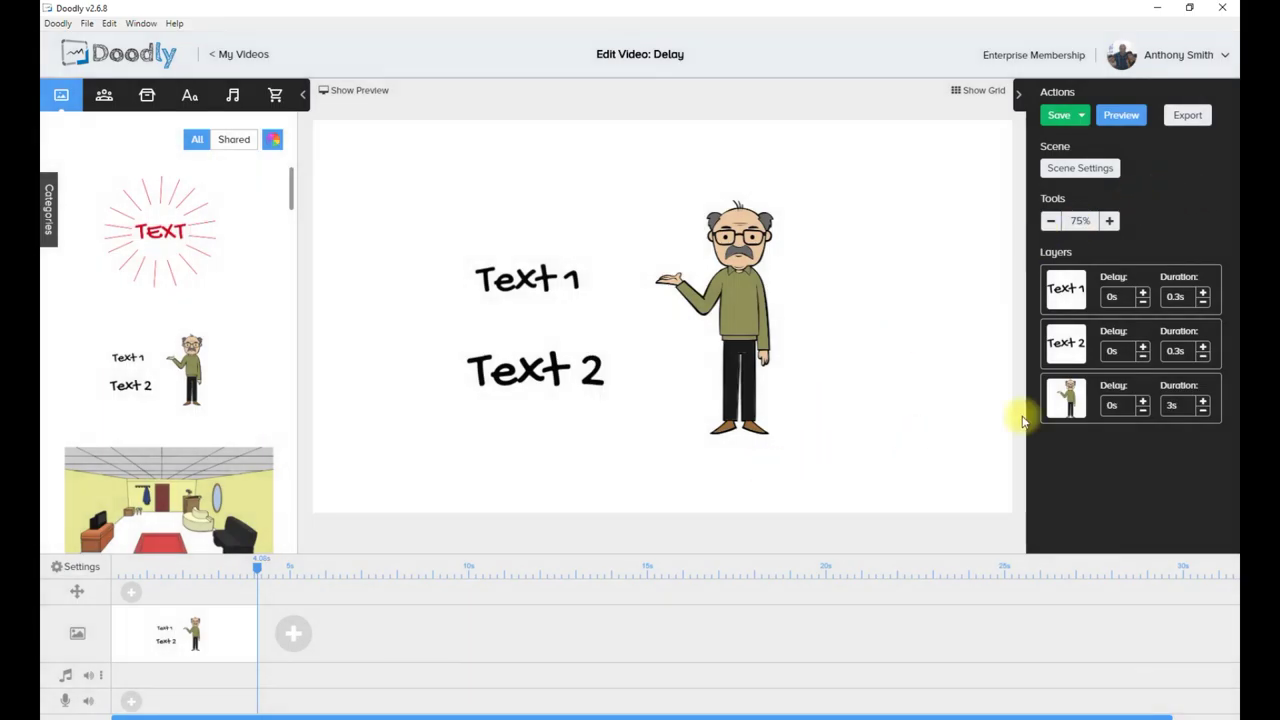
left_click(1143, 296)
left_click(1143, 296)
double_click(1143, 296)
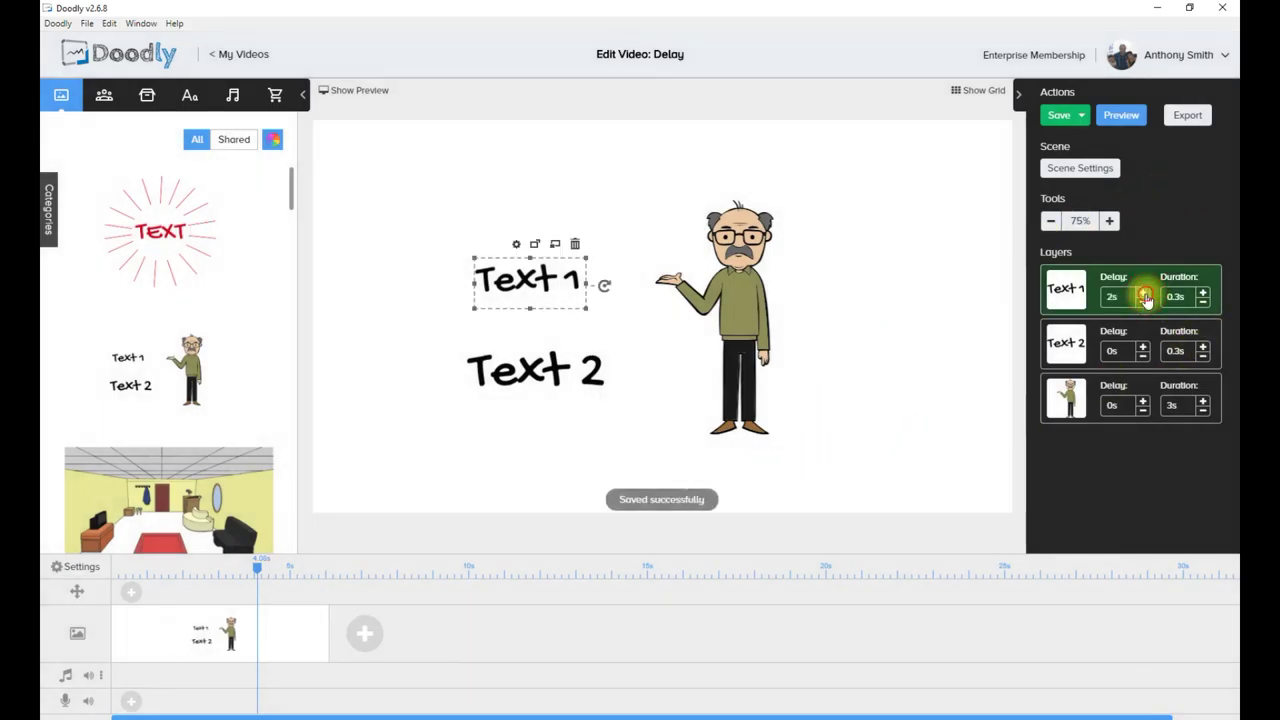
triple_click(1143, 296)
double_click(1143, 296)
double_click(1143, 296)
left_click(1143, 296)
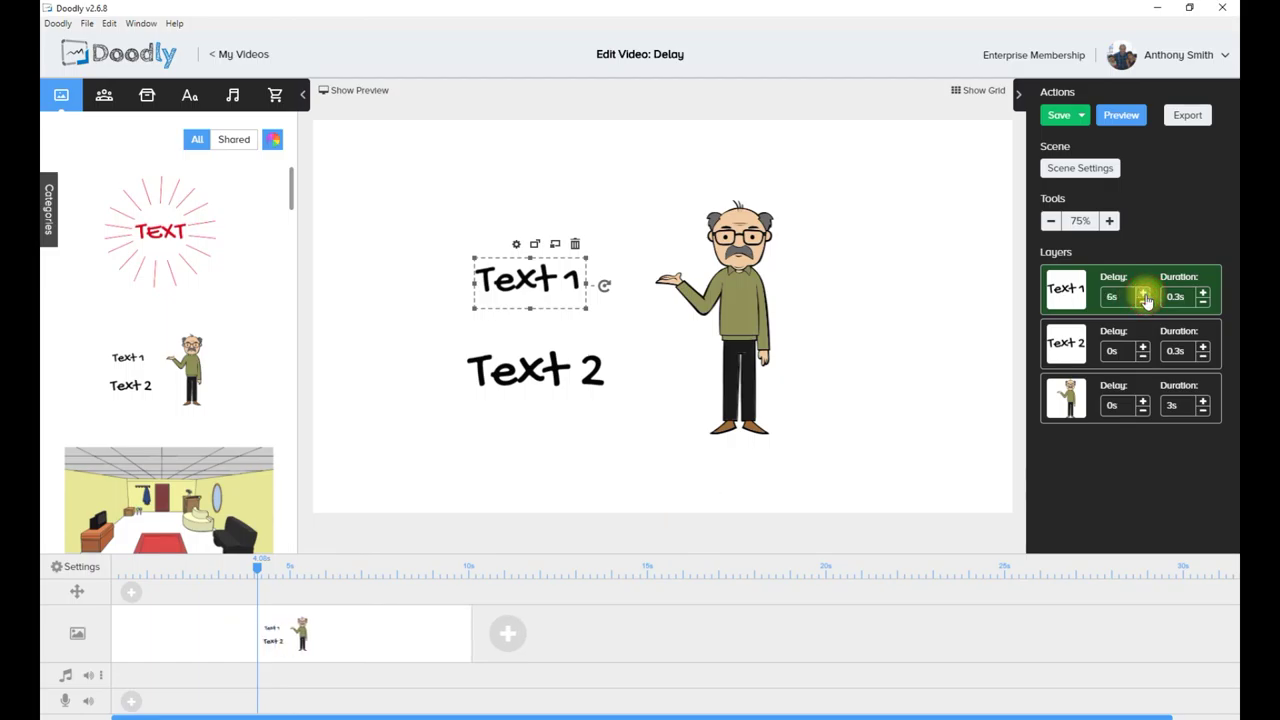
left_click(1135, 117)
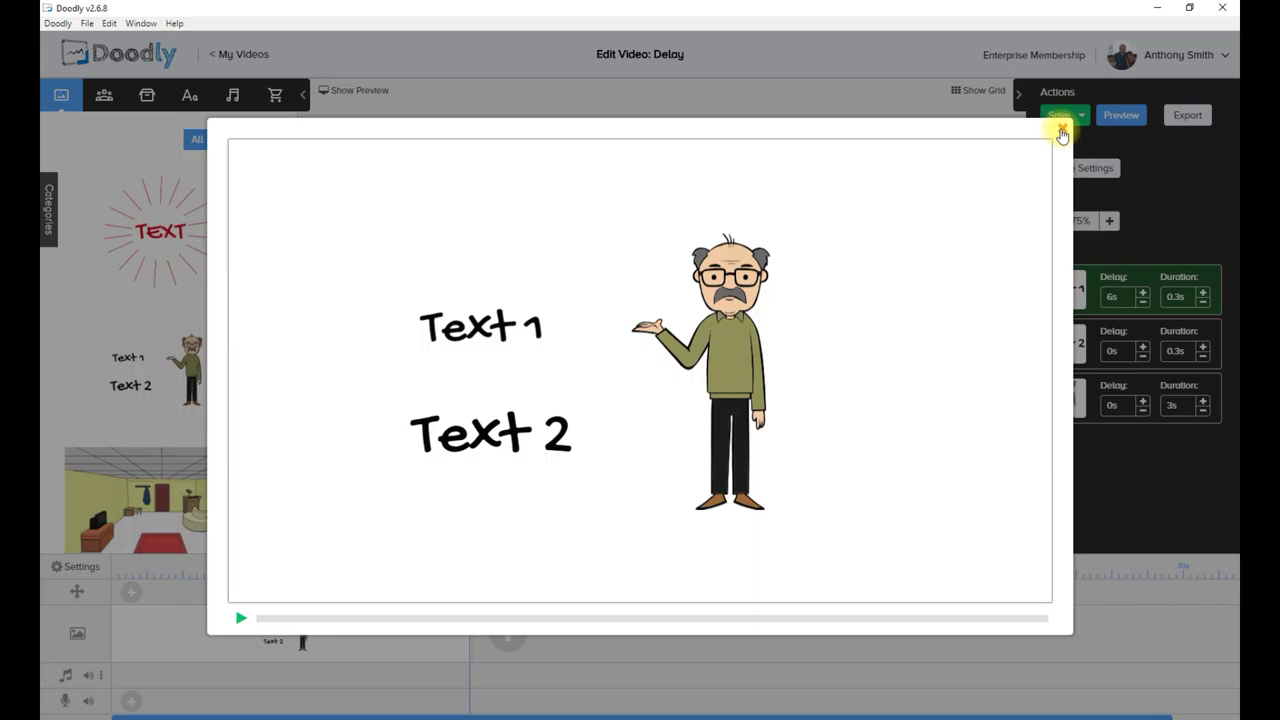
Step: Close the preview and return Text 1's delay to 0s
left_click(1061, 131)
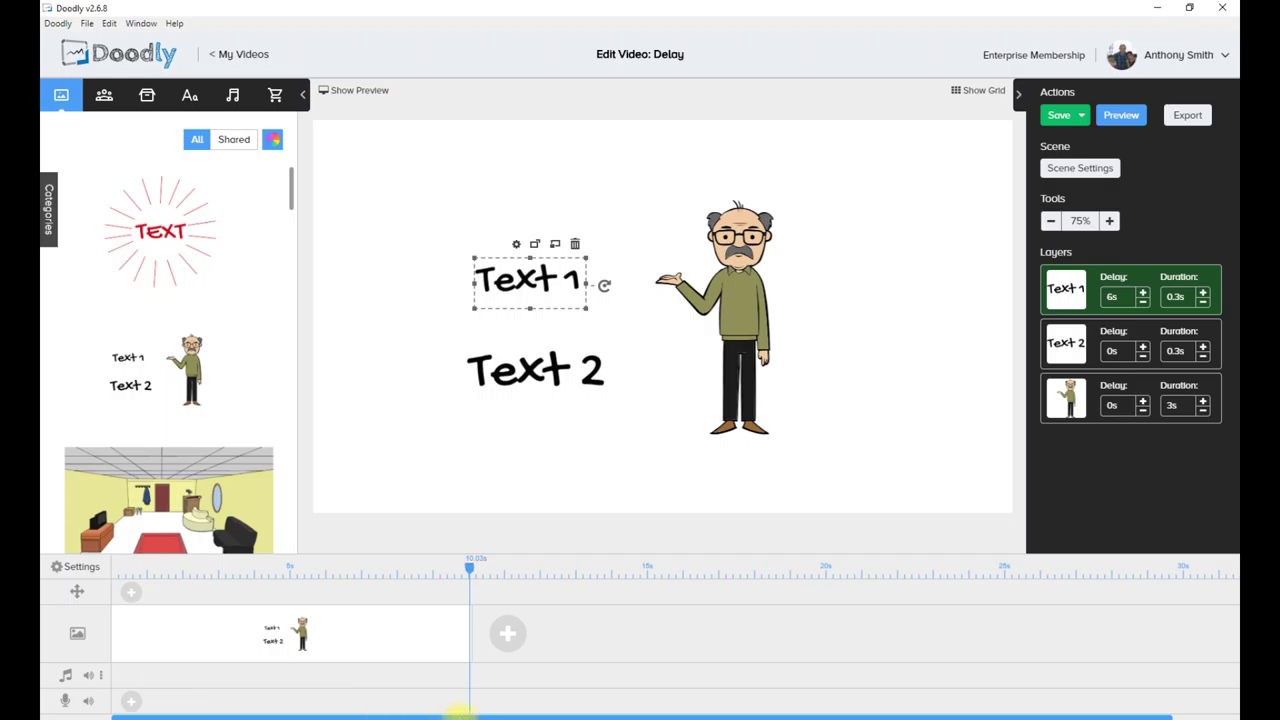
left_click(1142, 304)
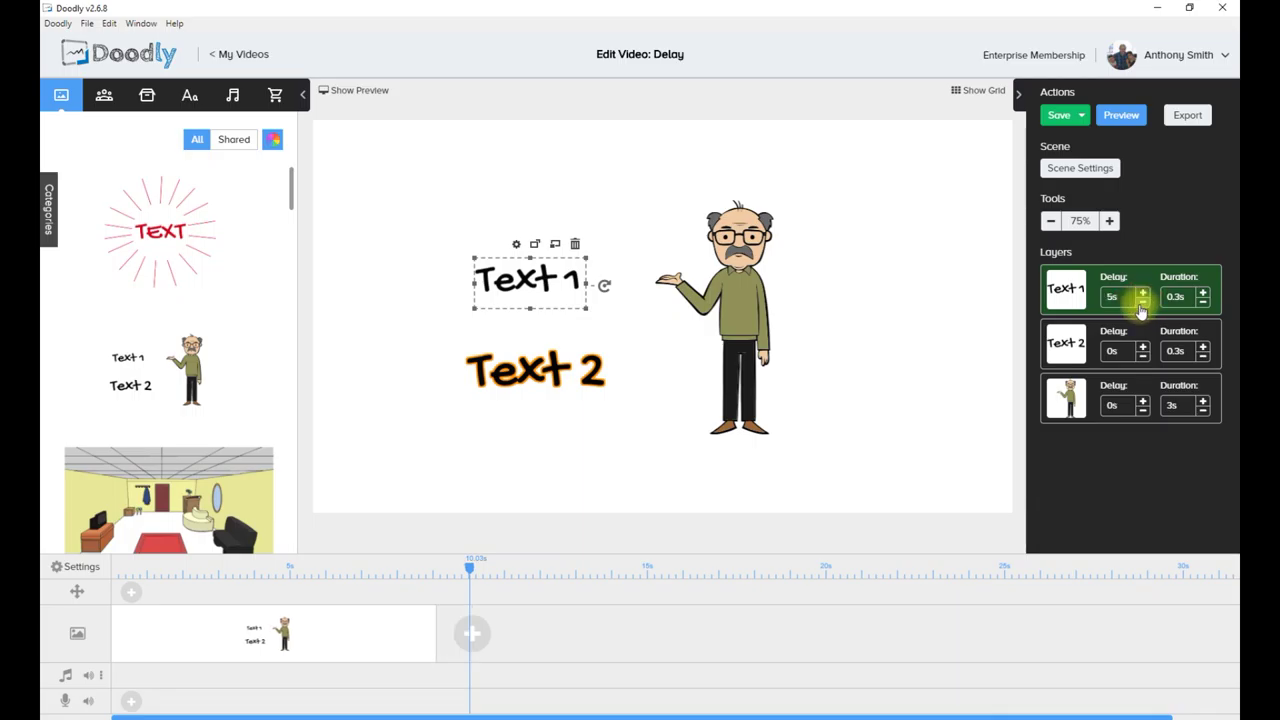
left_click(1142, 304)
left_click(1142, 304)
left_click(1142, 304)
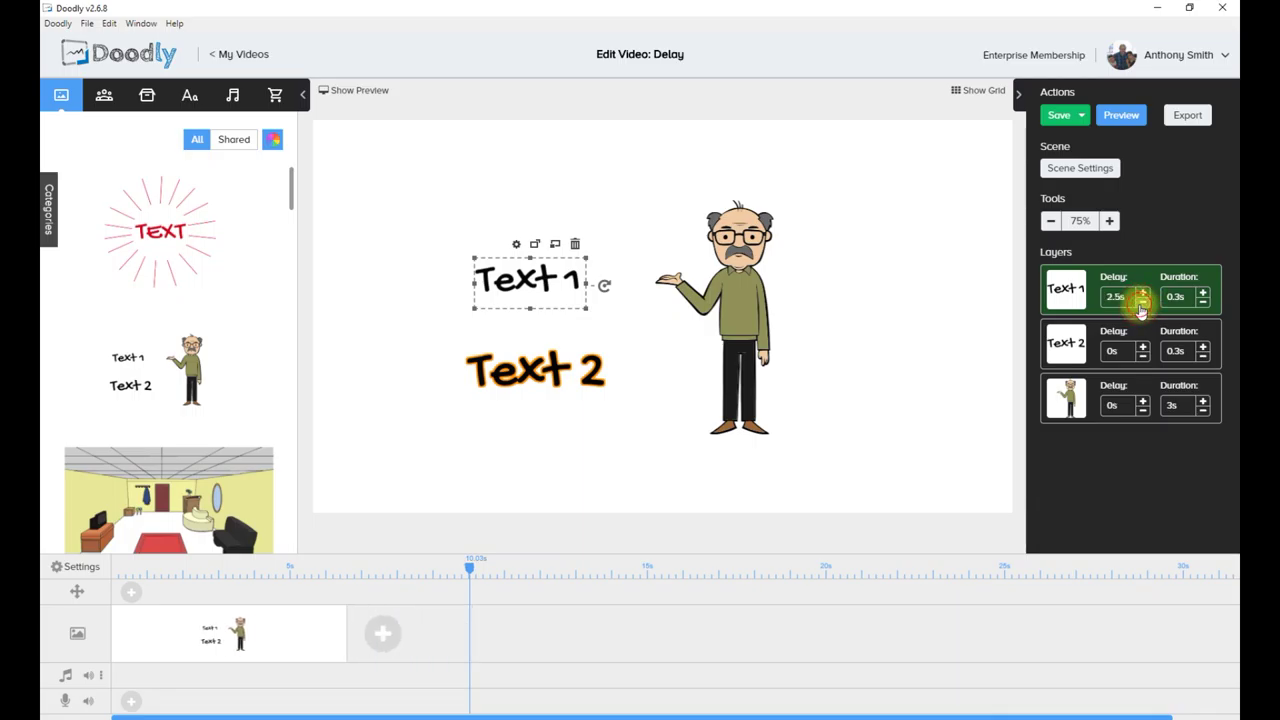
left_click(1142, 304)
left_click(1142, 304)
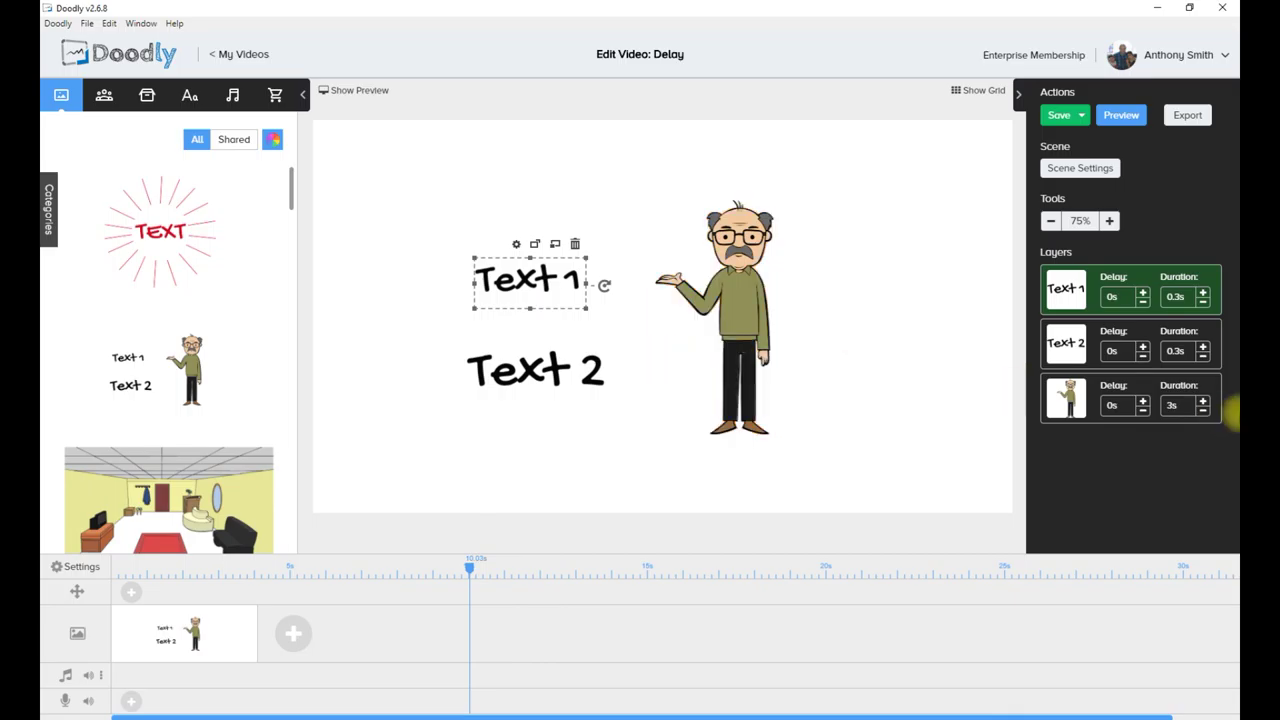
Step: Lengthen the Text 1 and Text 2 durations to 6.3s each
left_click(1205, 297)
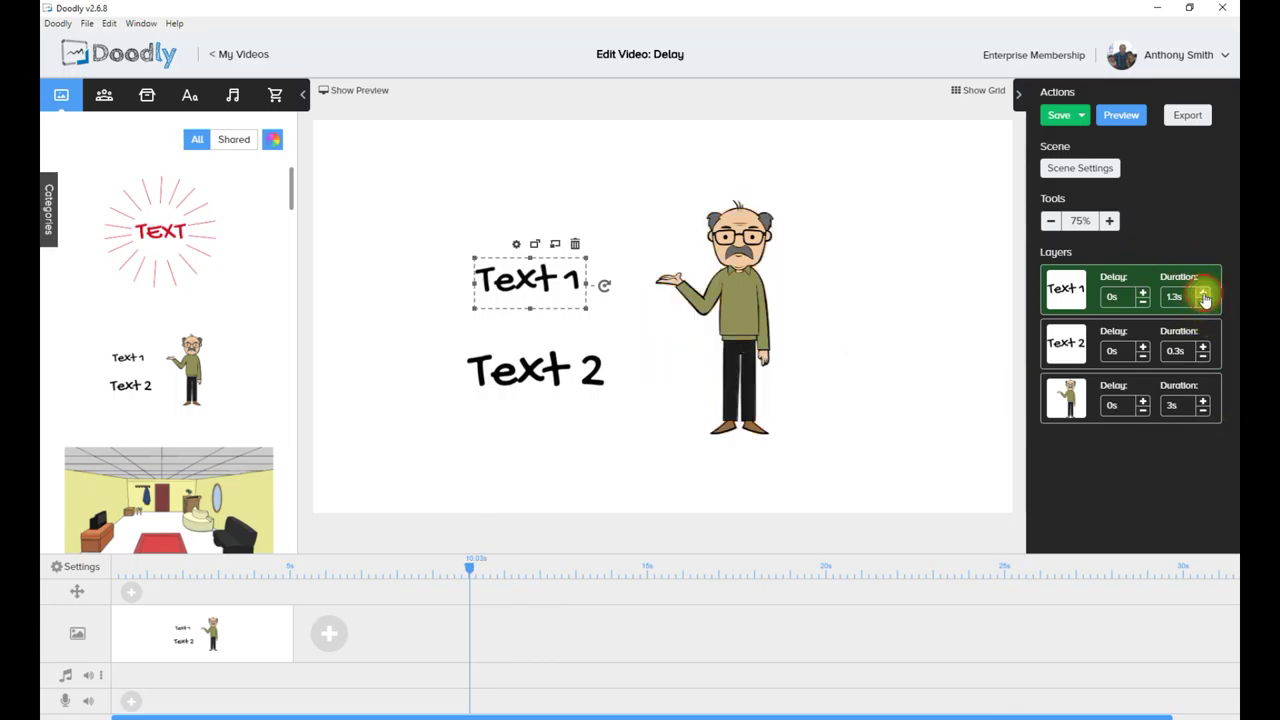
left_click(1205, 297)
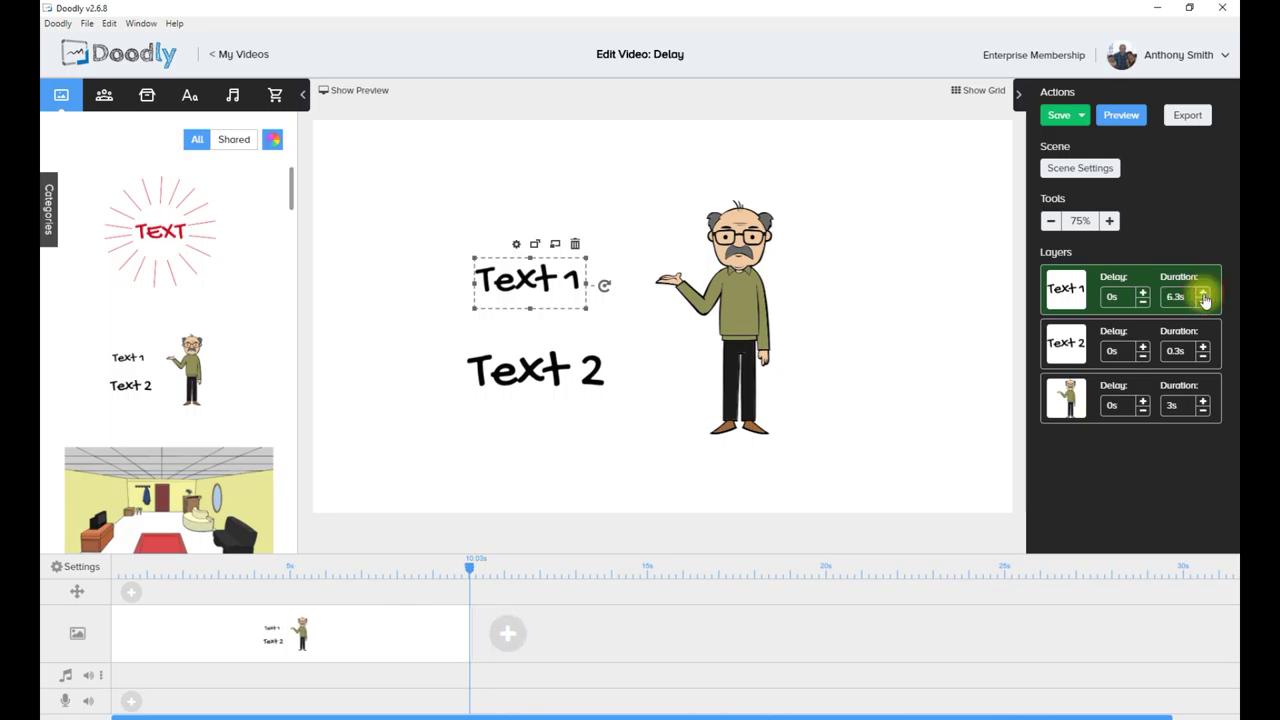
left_click(1205, 350)
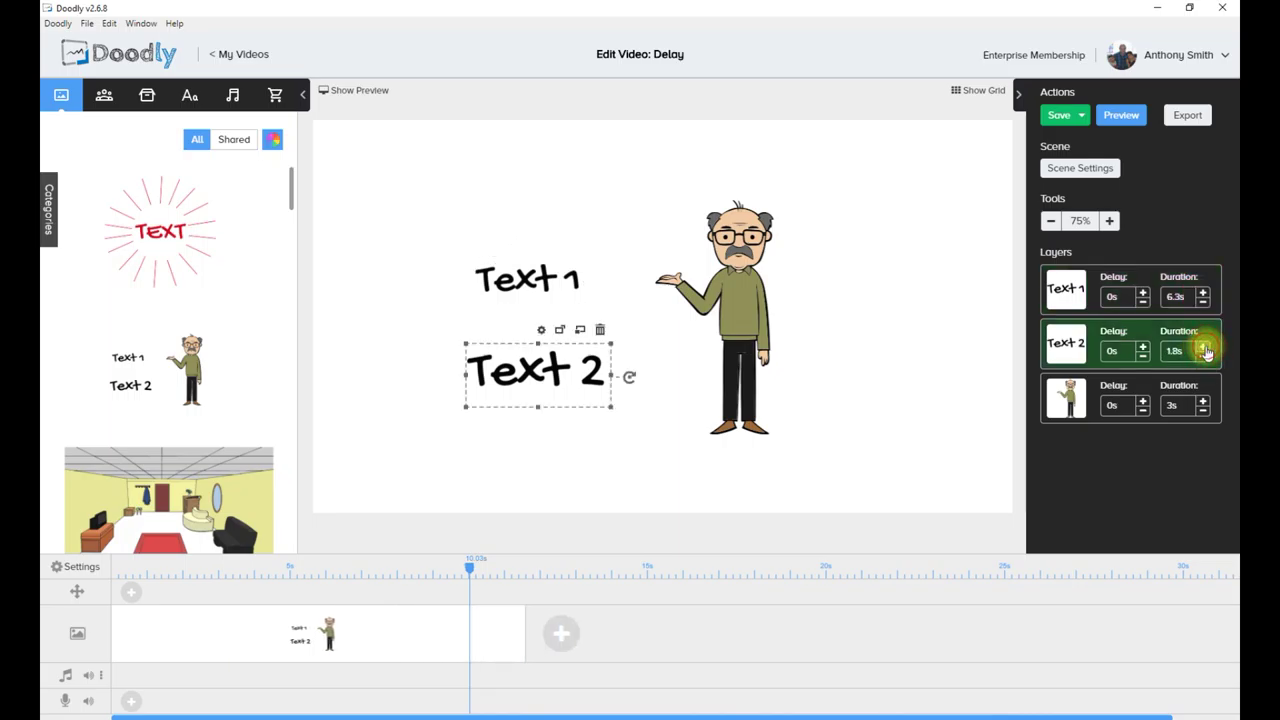
left_click(1205, 350)
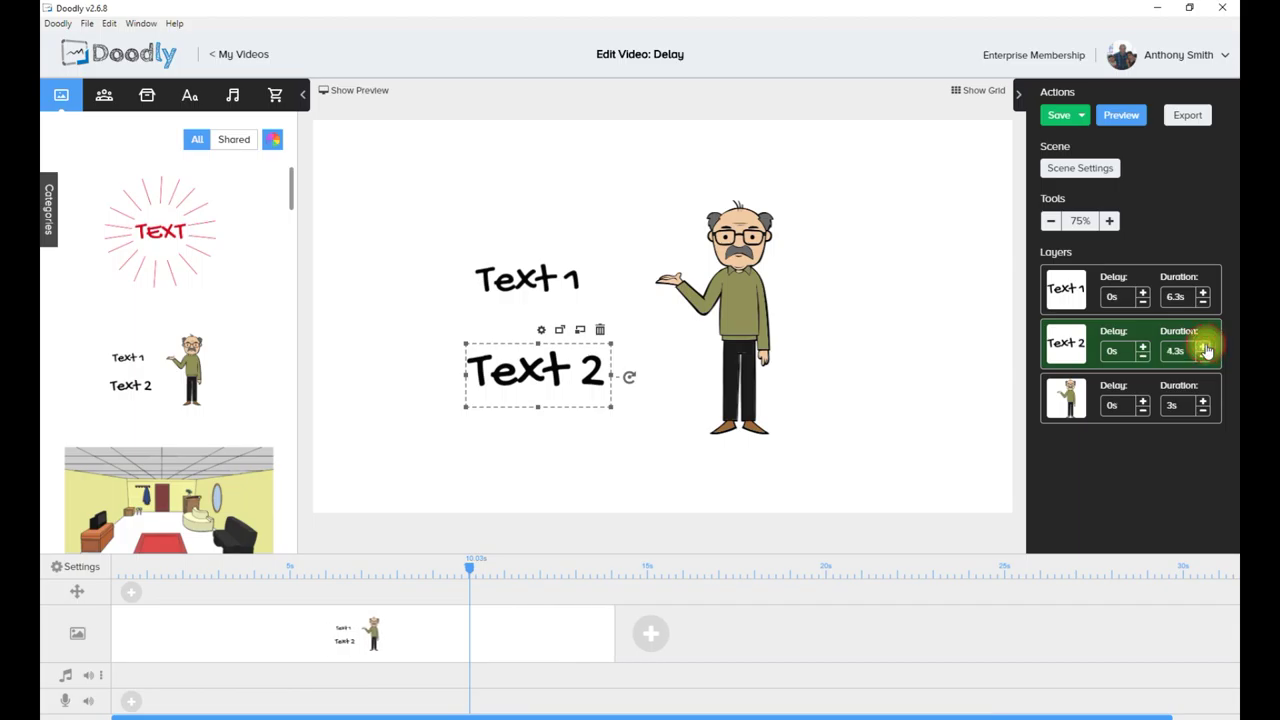
left_click(1205, 350)
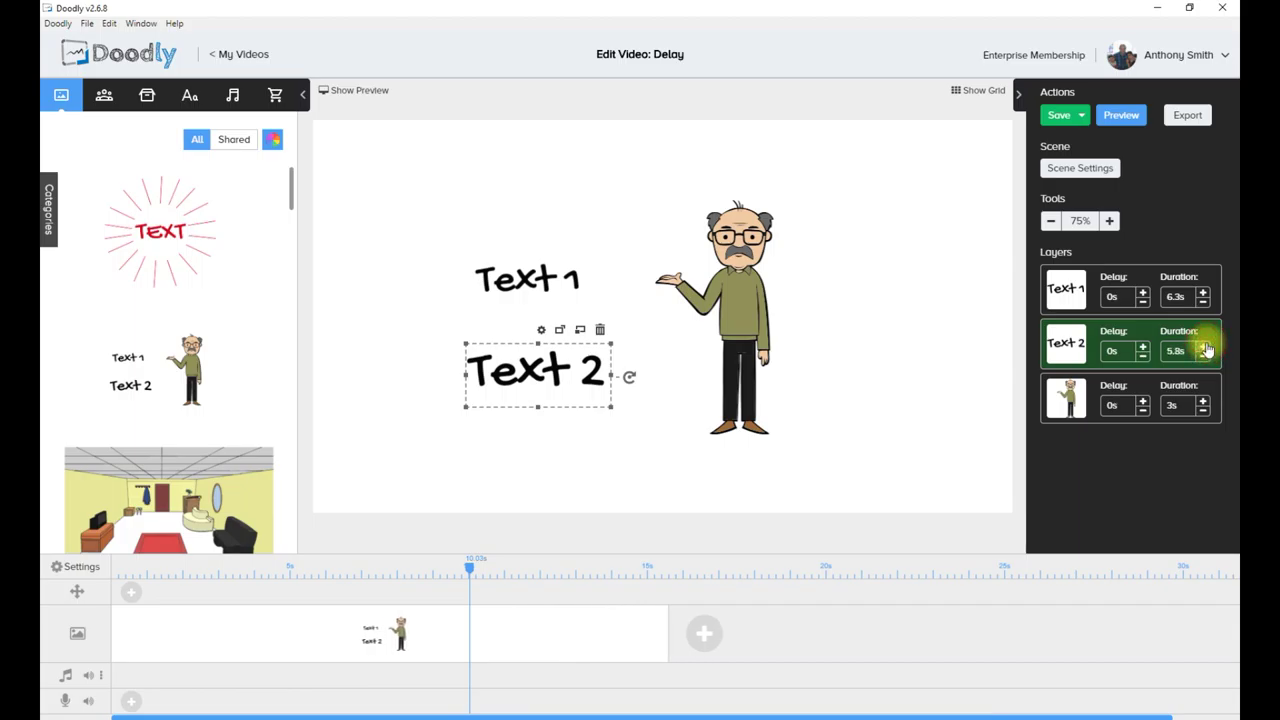
left_click(1205, 350)
Step: Set the old man's duration to 10s and preview the retimed scene
left_click(1205, 404)
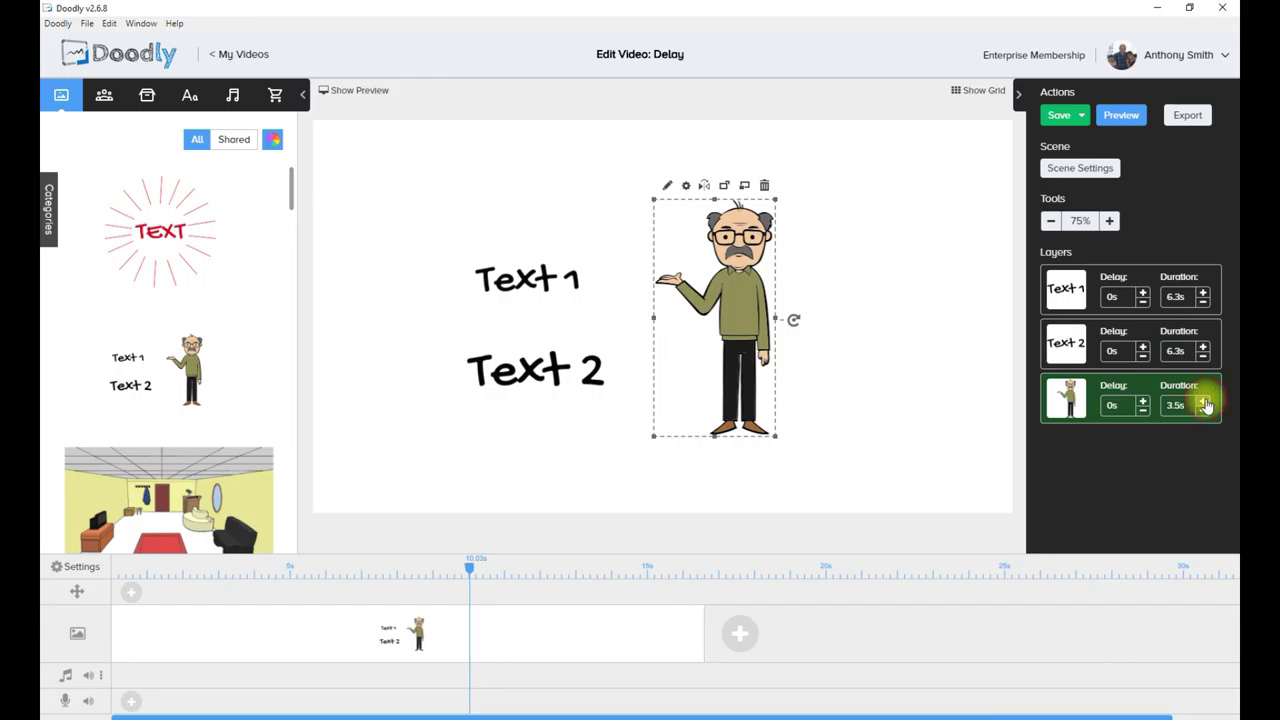
left_click(1205, 404)
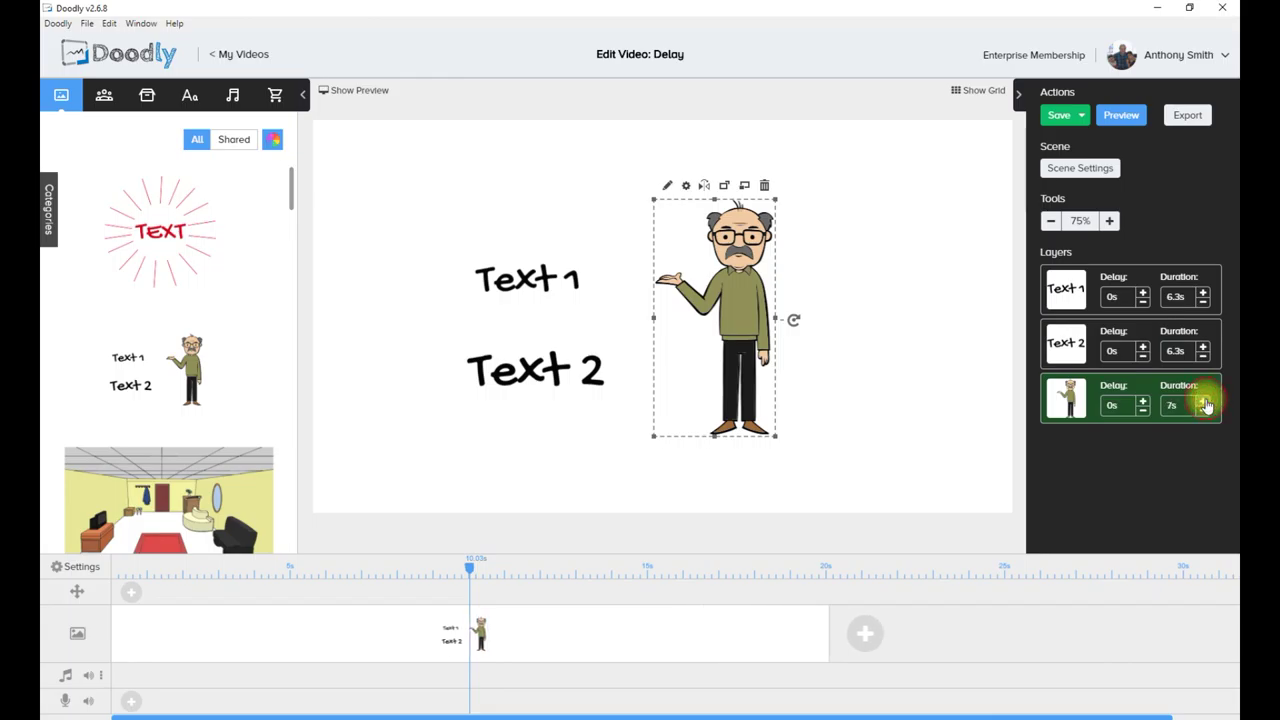
left_click(1205, 404)
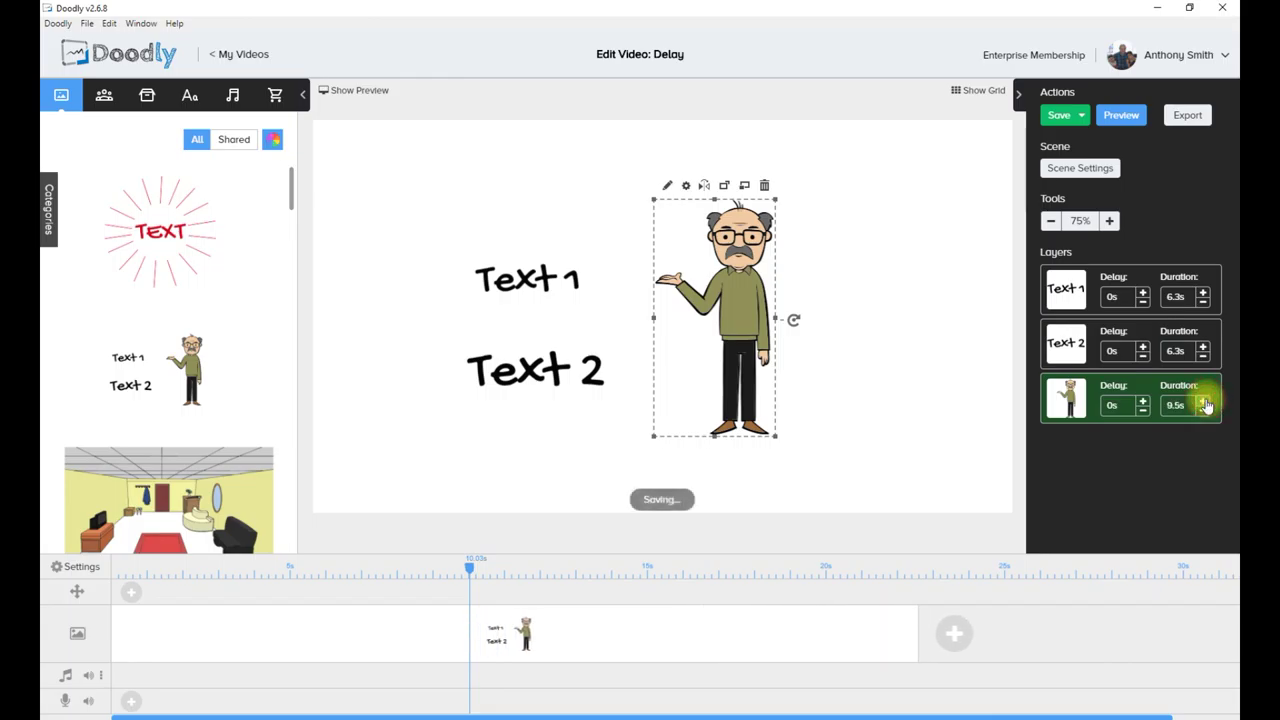
left_click(1205, 404)
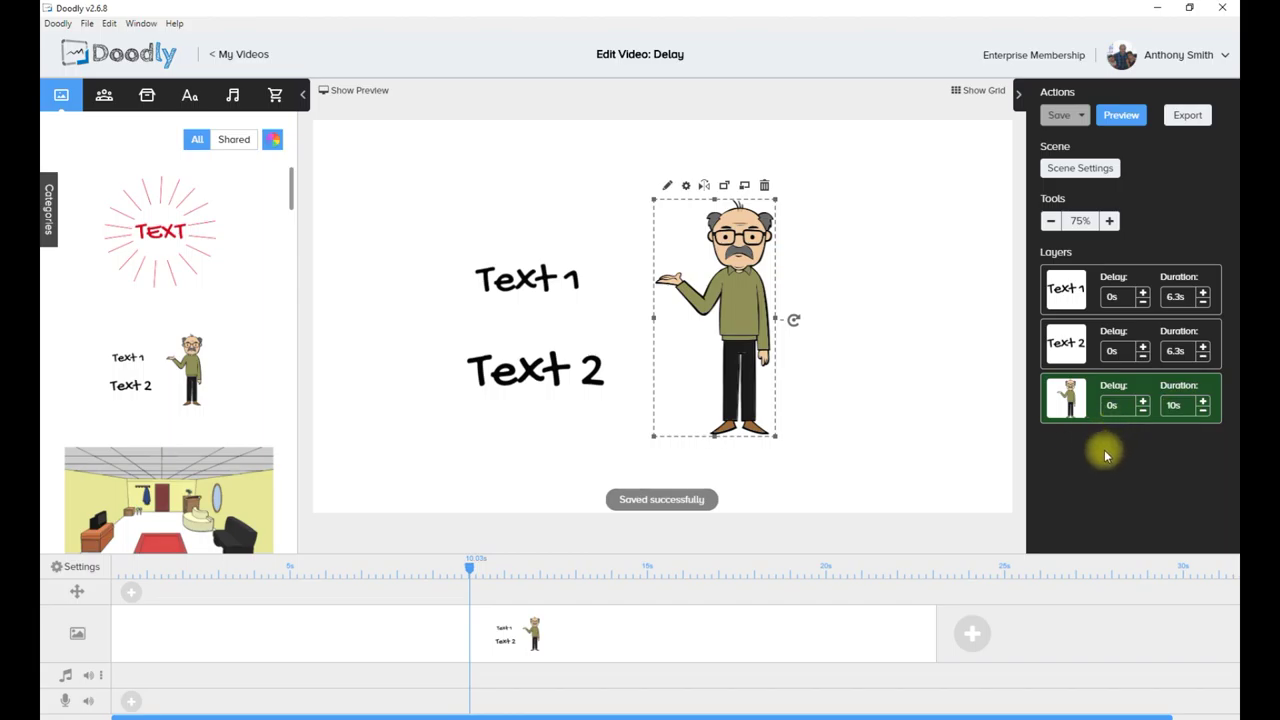
left_click(1136, 119)
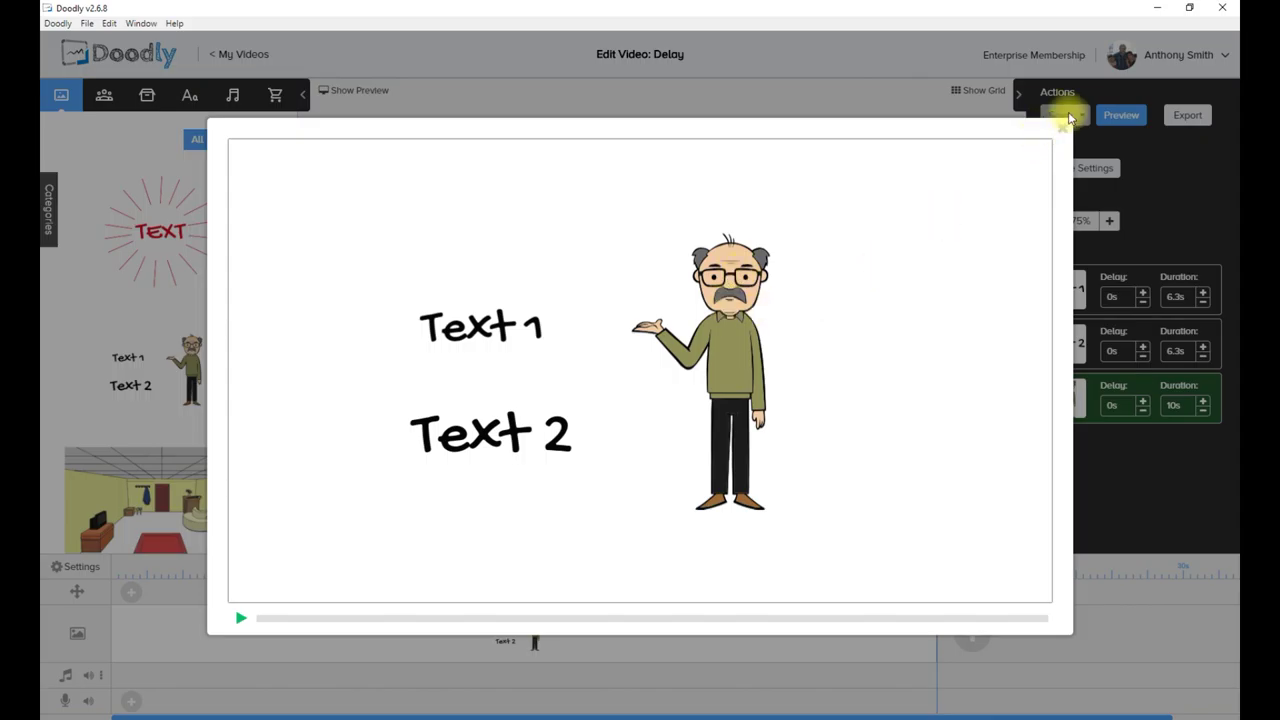
left_click(1063, 130)
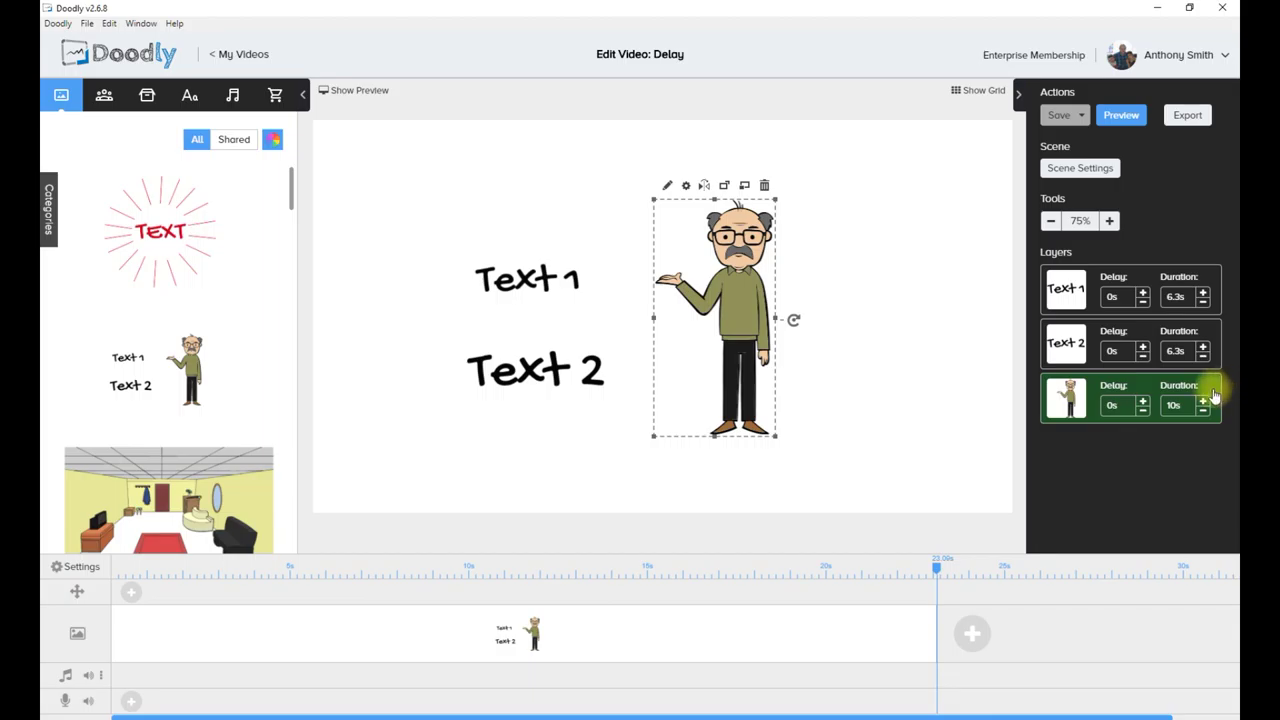
Step: Cut Text 1 and Text 2 durations to 1.3s and the old man's to 6s
left_click(1203, 302)
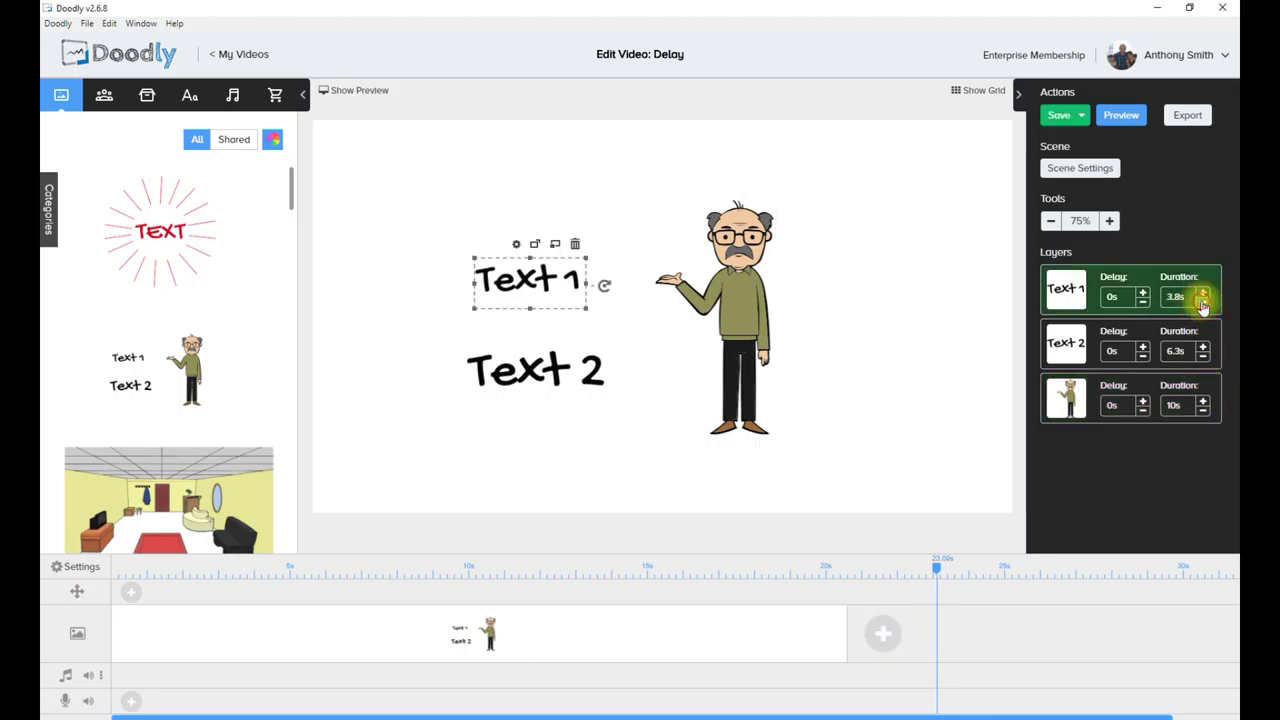
left_click_drag(1203, 305, 1203, 305)
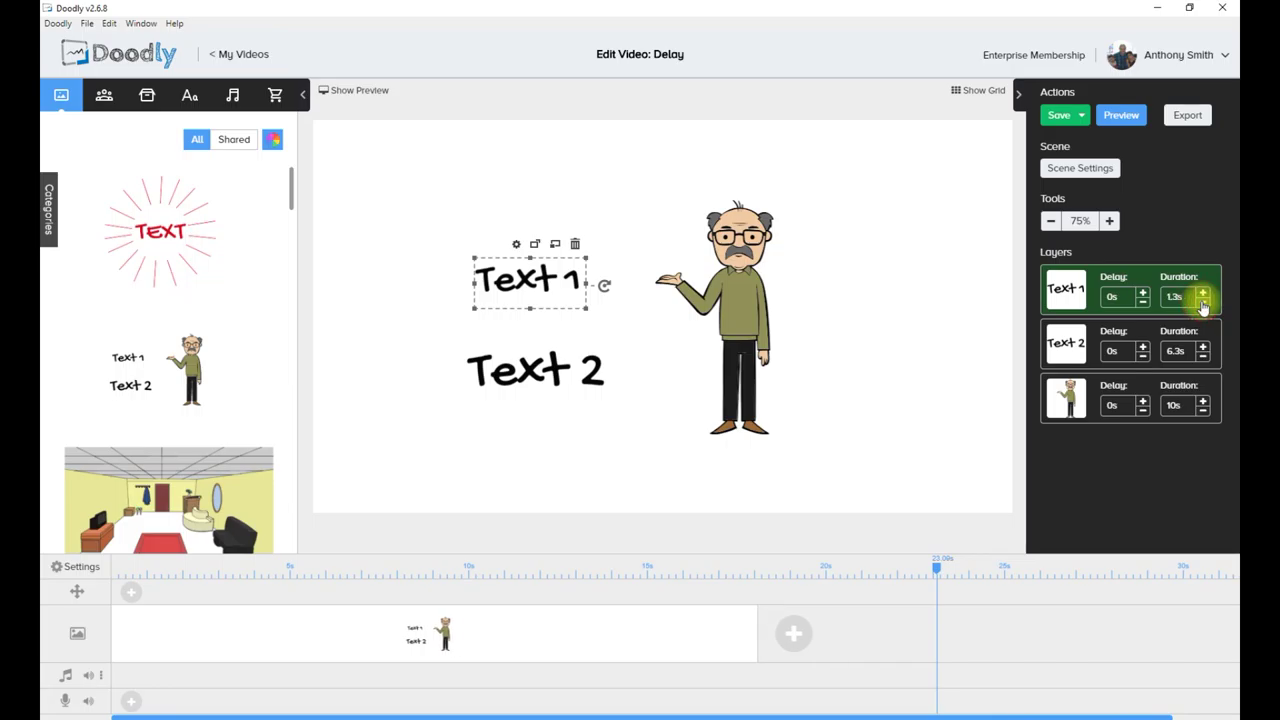
left_click(1204, 357)
left_click_drag(1204, 360, 1204, 360)
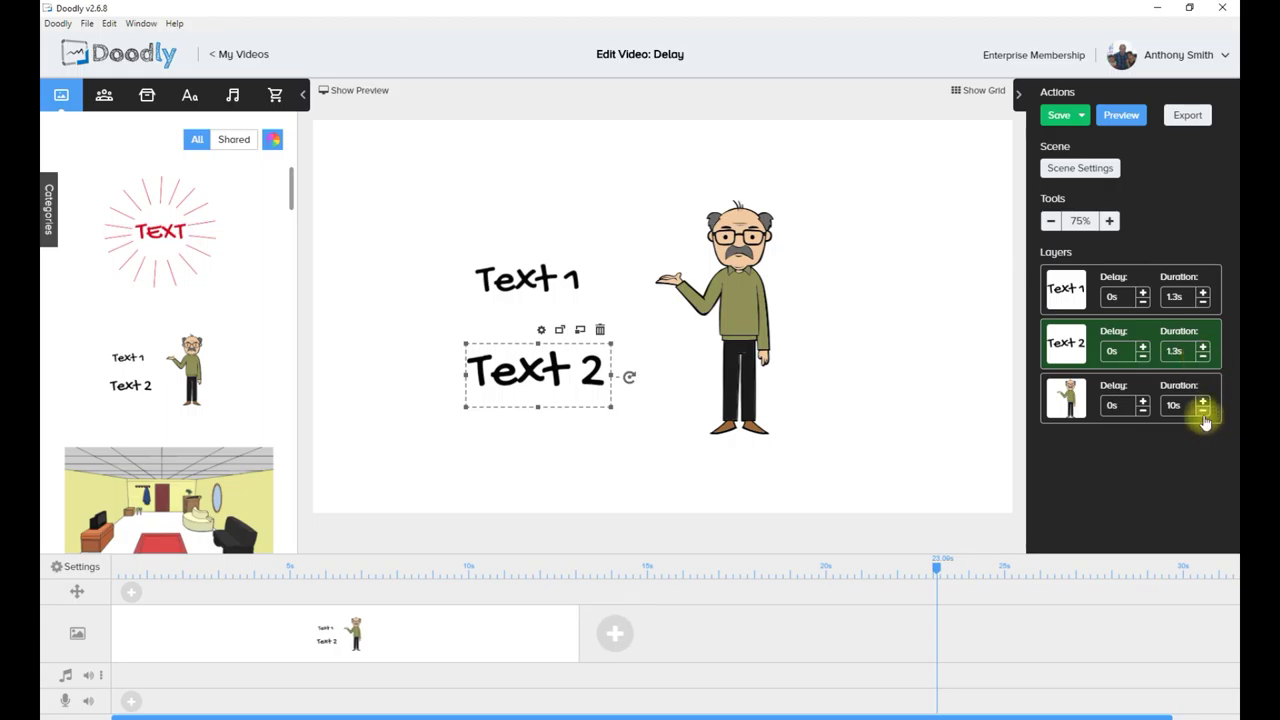
left_click_drag(1204, 414, 1204, 416)
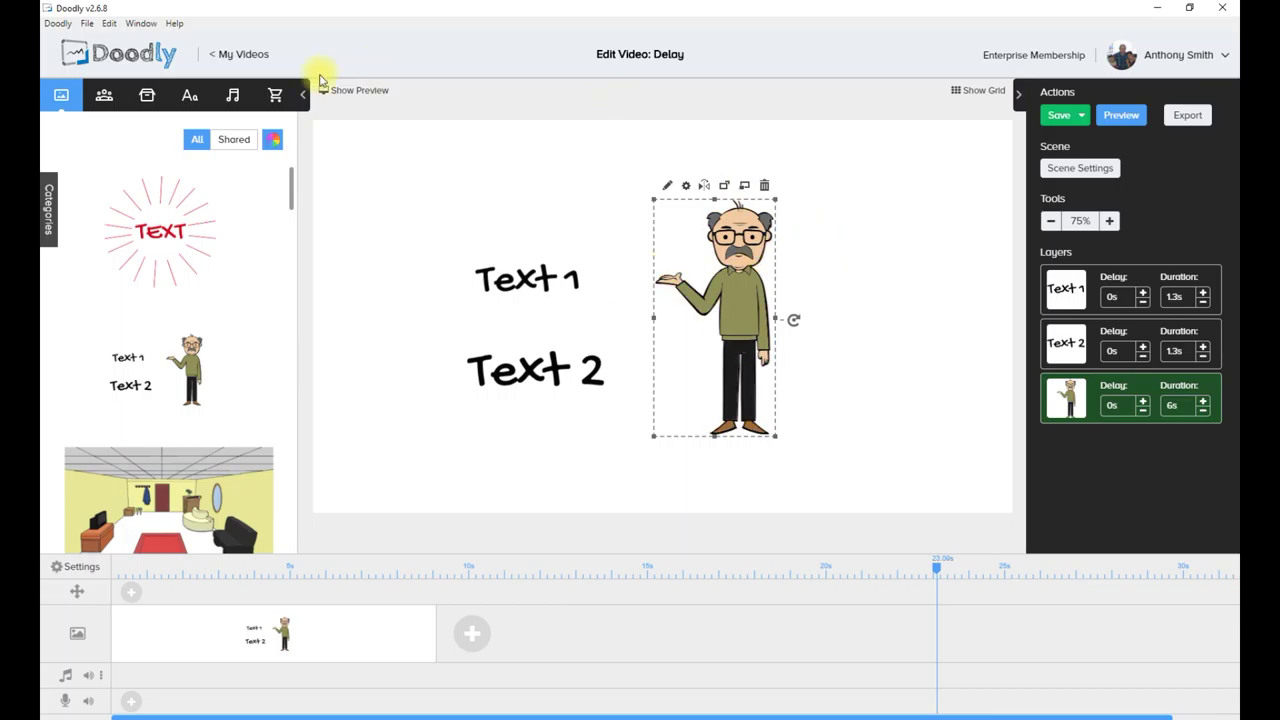
Step: Add the AfroCaribbean woman dancer prop left of the text lines and enlarge her
left_click(148, 98)
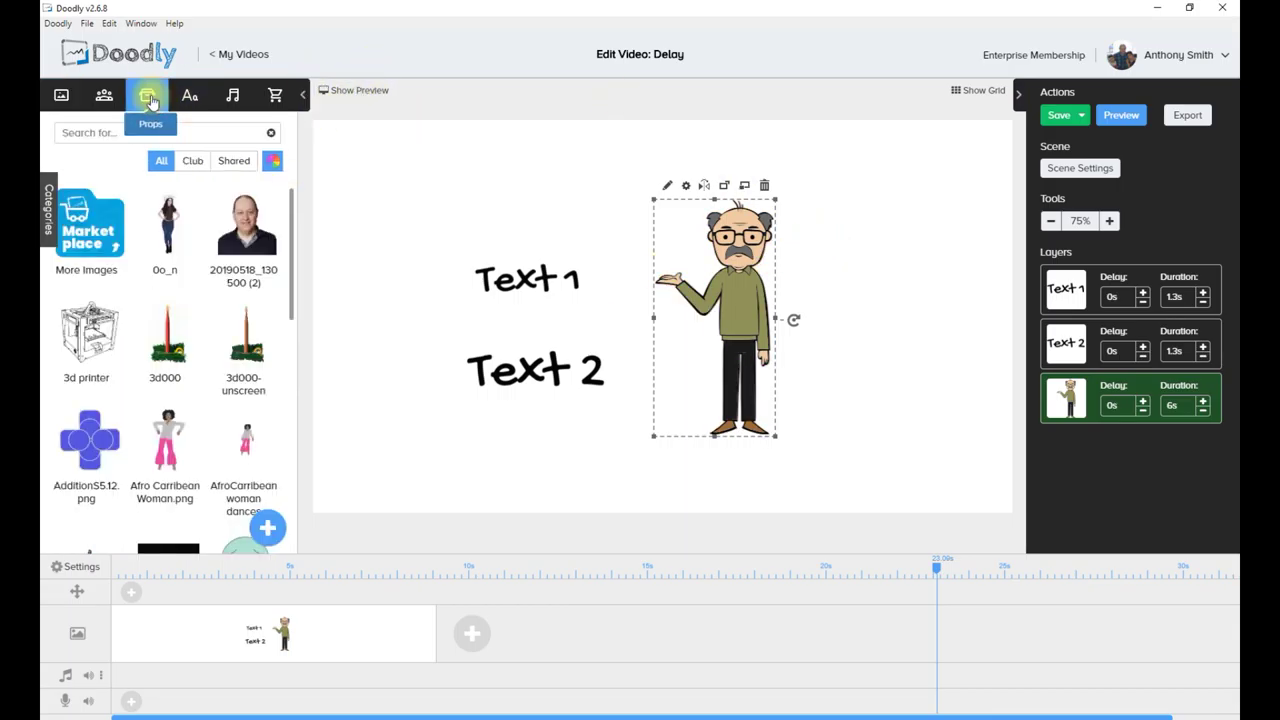
left_click_drag(248, 440, 423, 323)
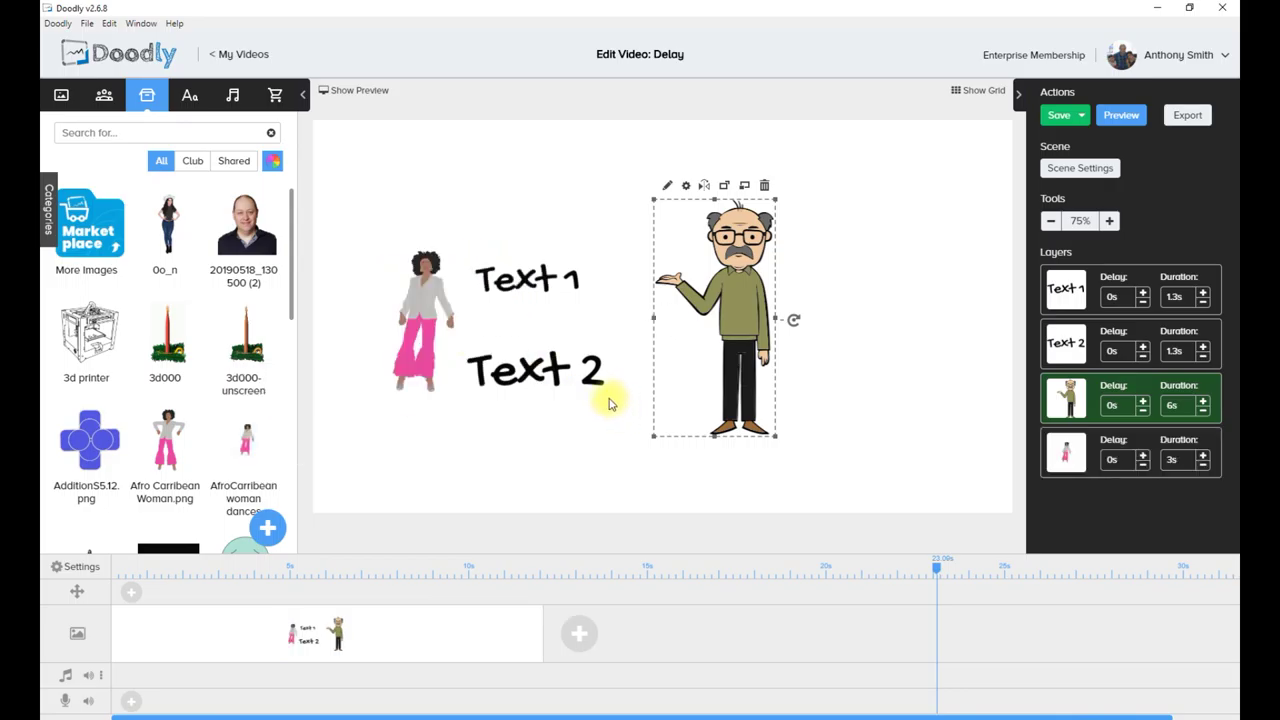
left_click(425, 265)
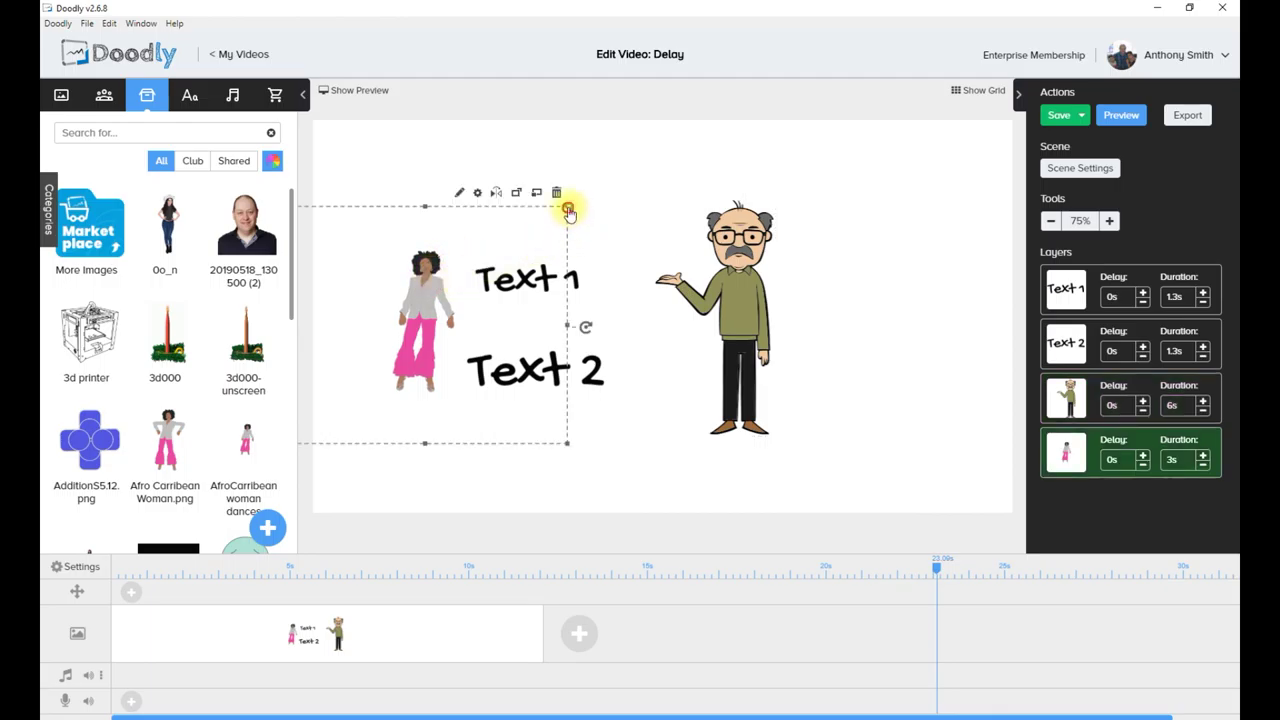
left_click_drag(567, 210, 712, 145)
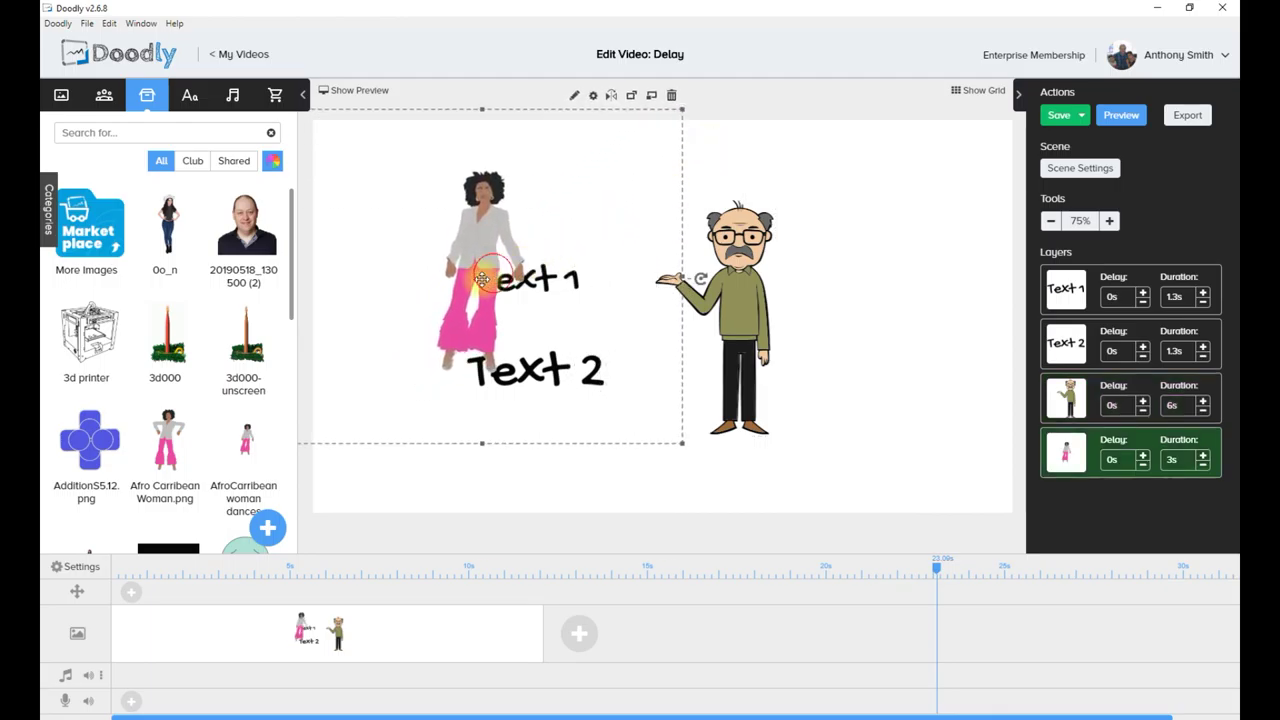
left_click_drag(481, 280, 397, 303)
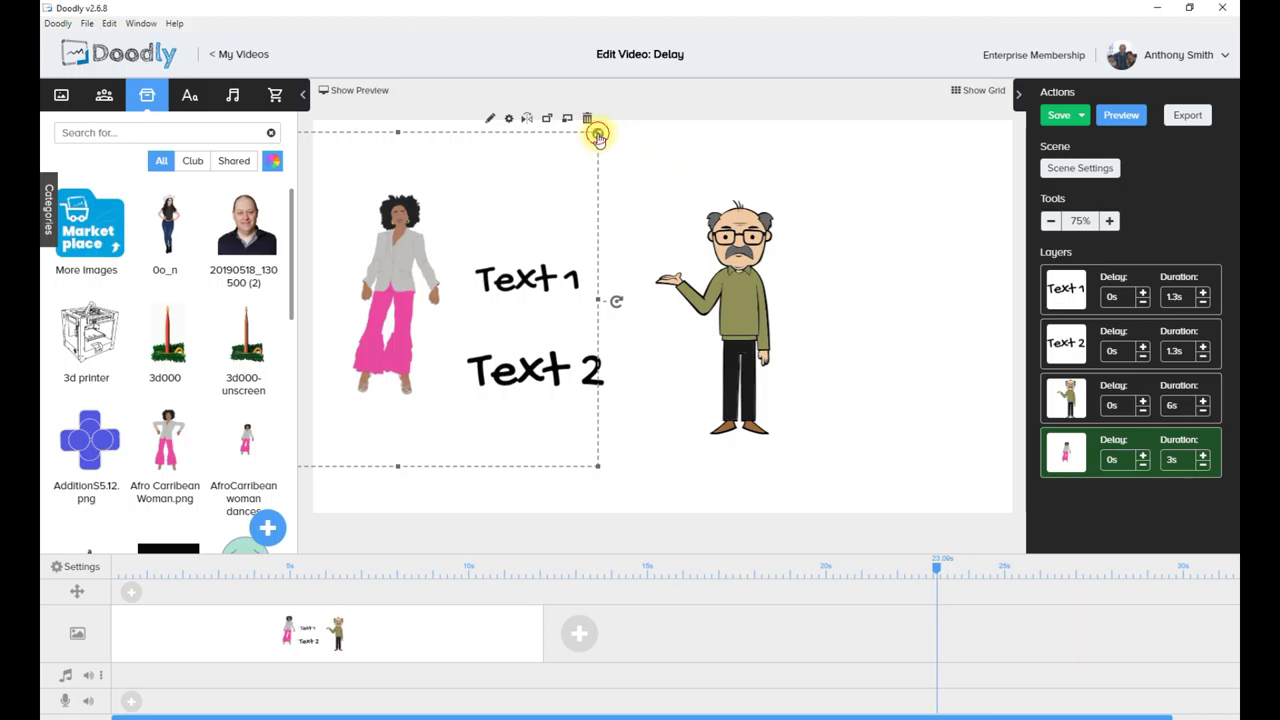
left_click_drag(597, 135, 638, 98)
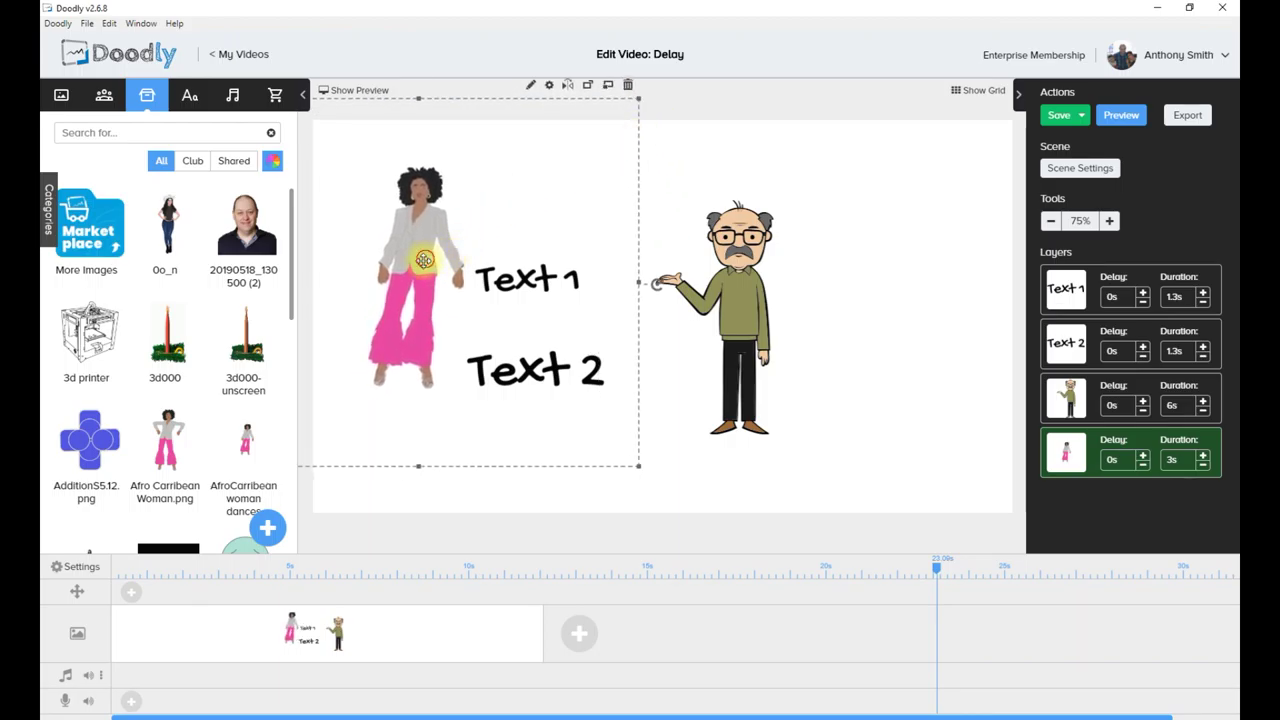
left_click_drag(424, 260, 401, 297)
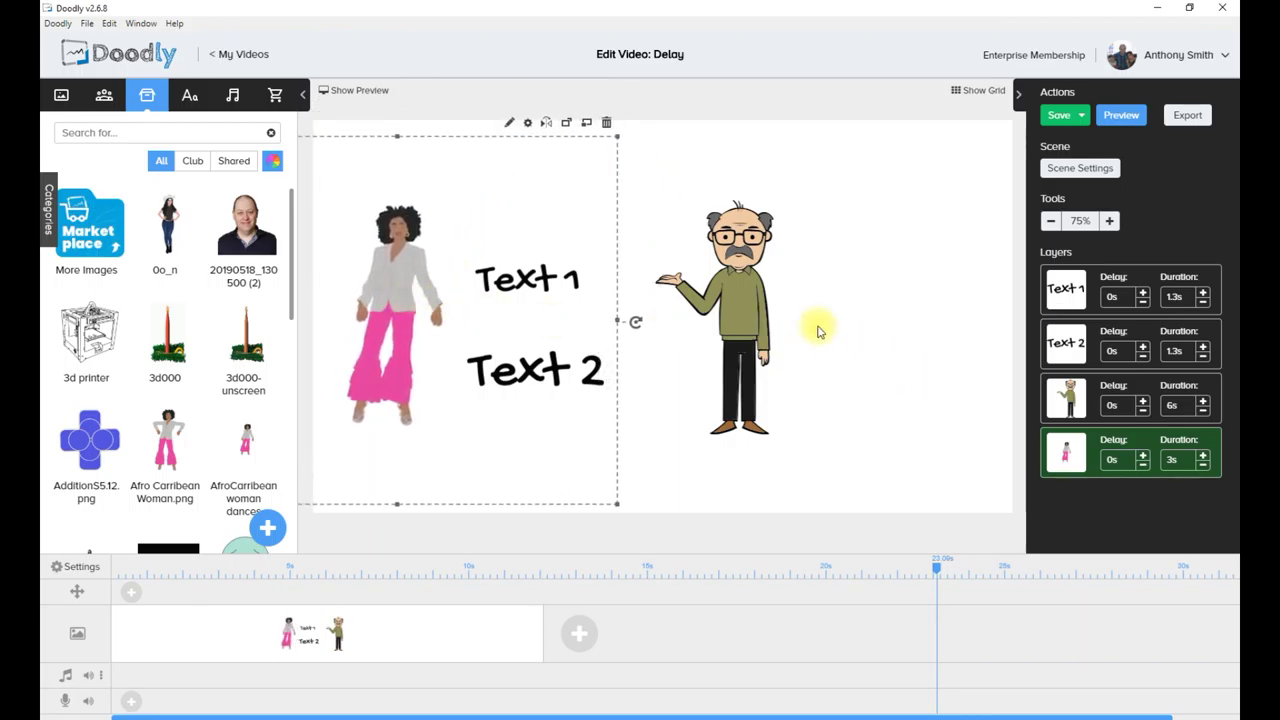
left_click_drag(618, 140, 629, 127)
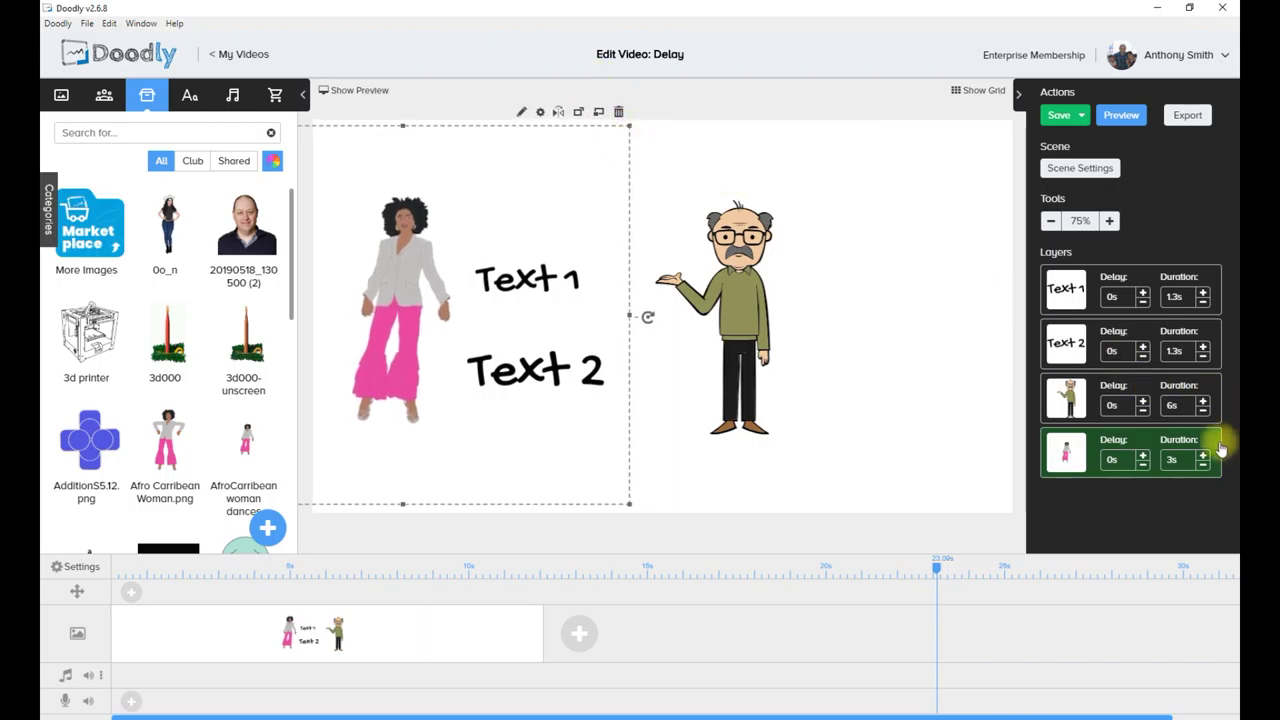
Step: Reorder layers to man, Text 1, dancer, Text 2, then save the scene
left_click_drag(1075, 462, 1070, 345)
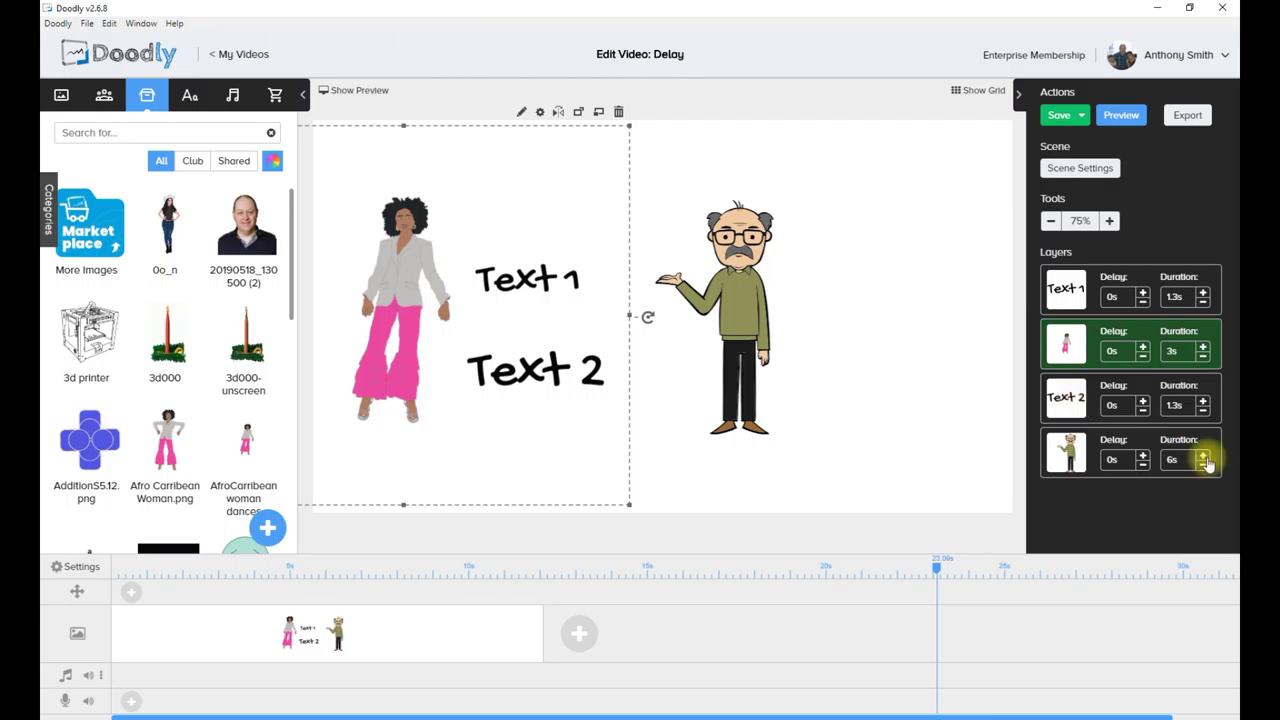
left_click_drag(1073, 465, 1067, 292)
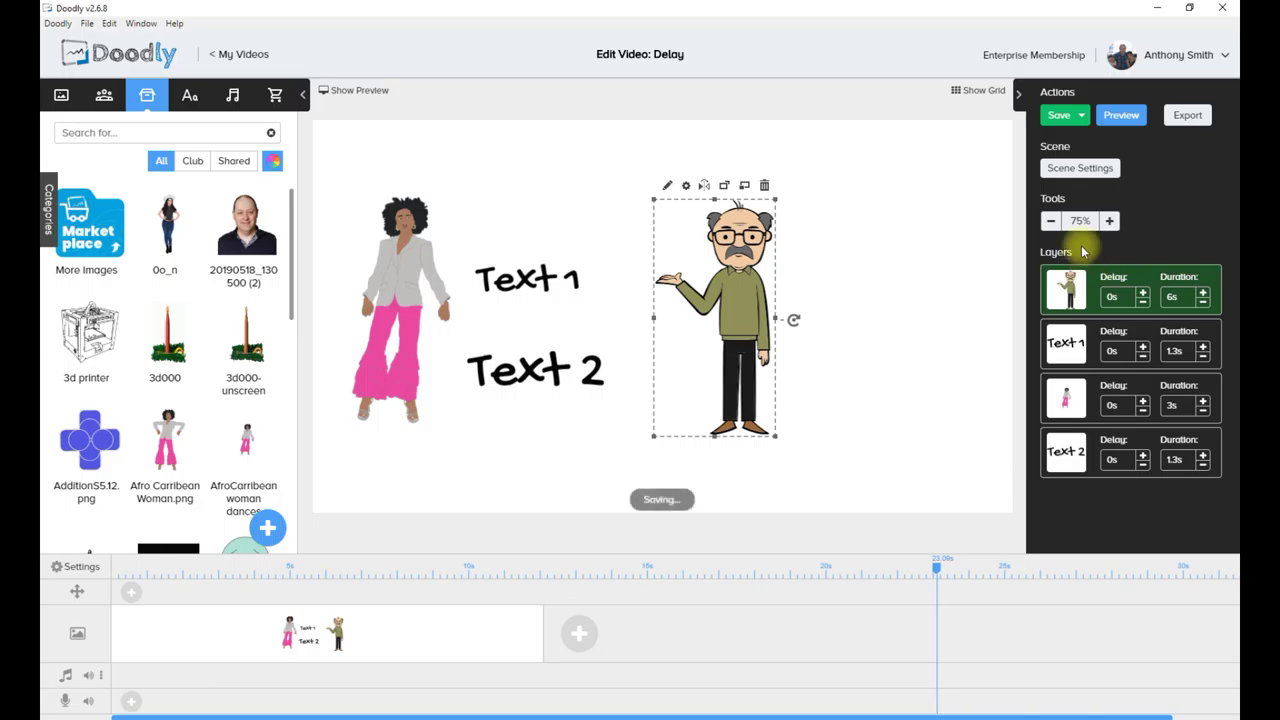
left_click(1108, 298)
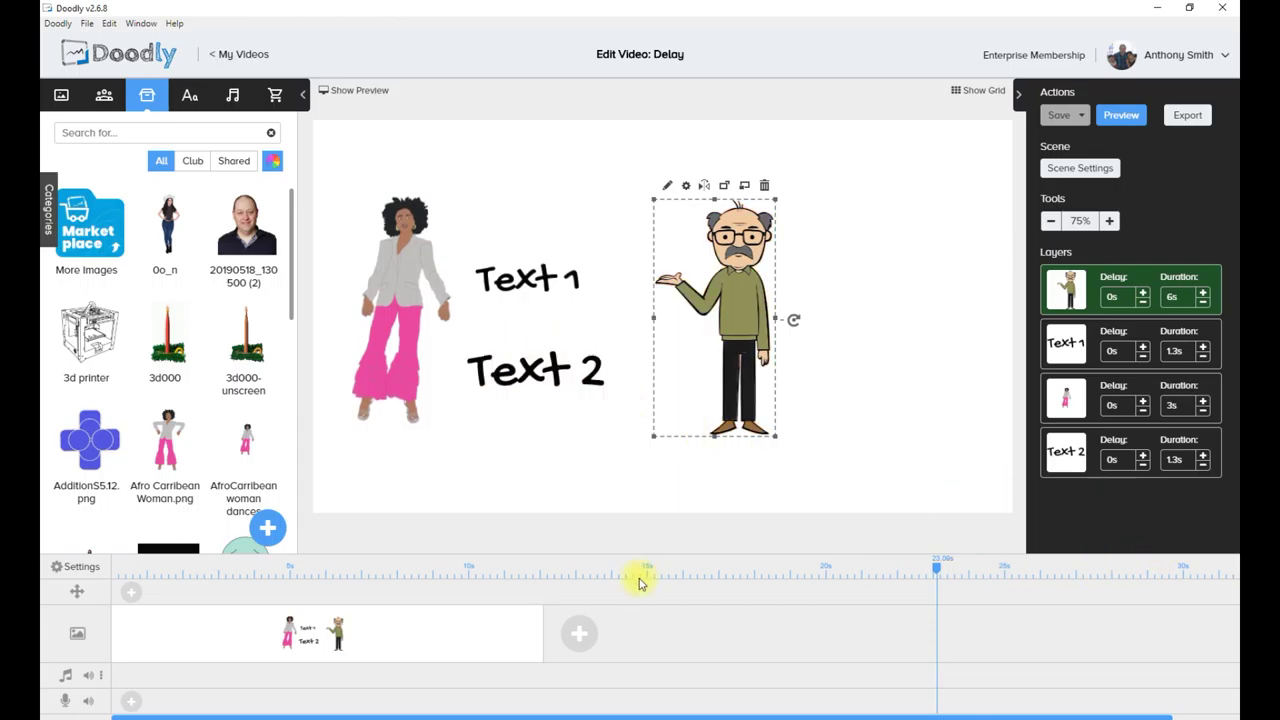
Step: Set Text 2's delay to 6s and preview the scene
left_click(1143, 458)
left_click(1143, 458)
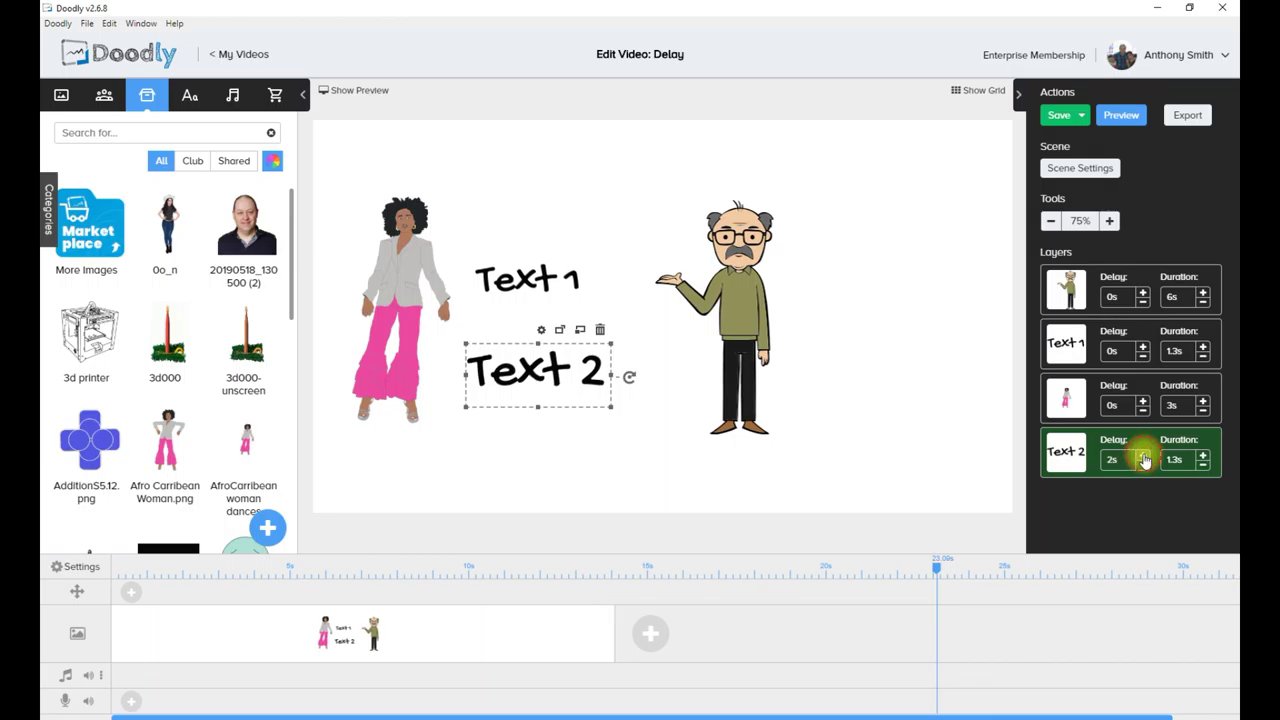
left_click(1143, 458)
left_click(1143, 458)
left_click(1143, 458)
left_click(1143, 458)
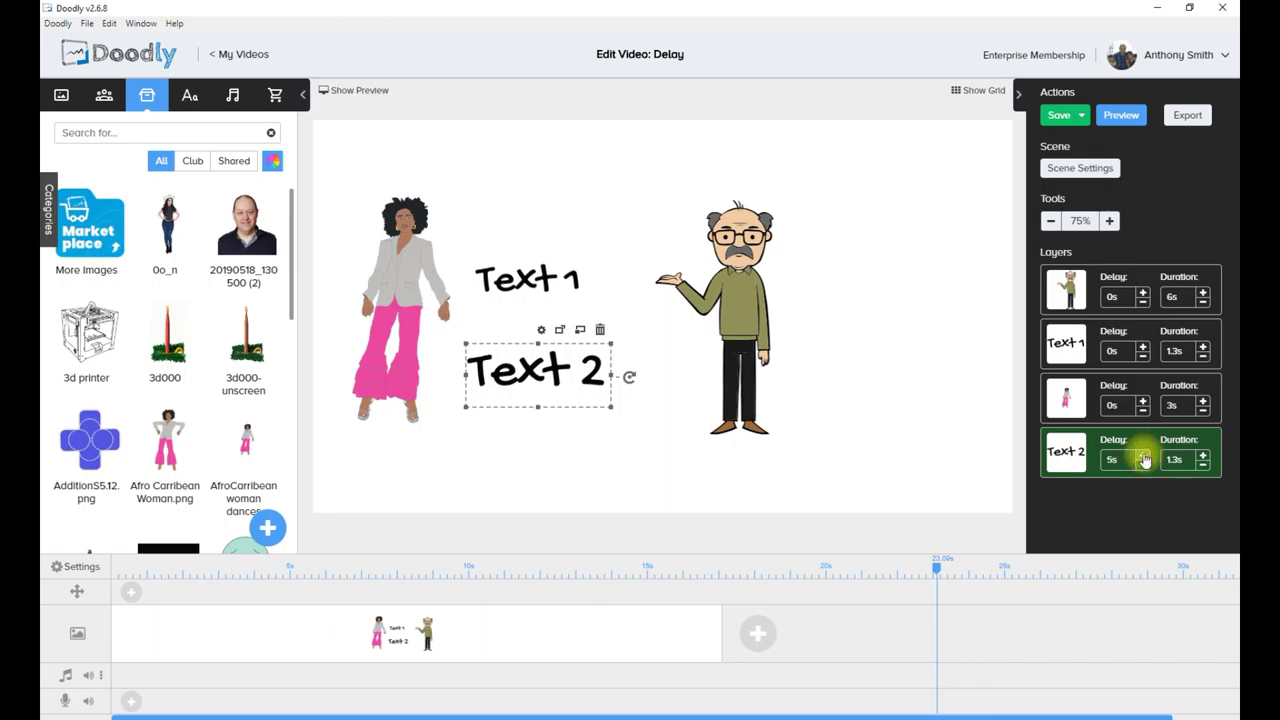
left_click(1143, 458)
left_click(1143, 458)
left_click(1143, 458)
left_click(1143, 465)
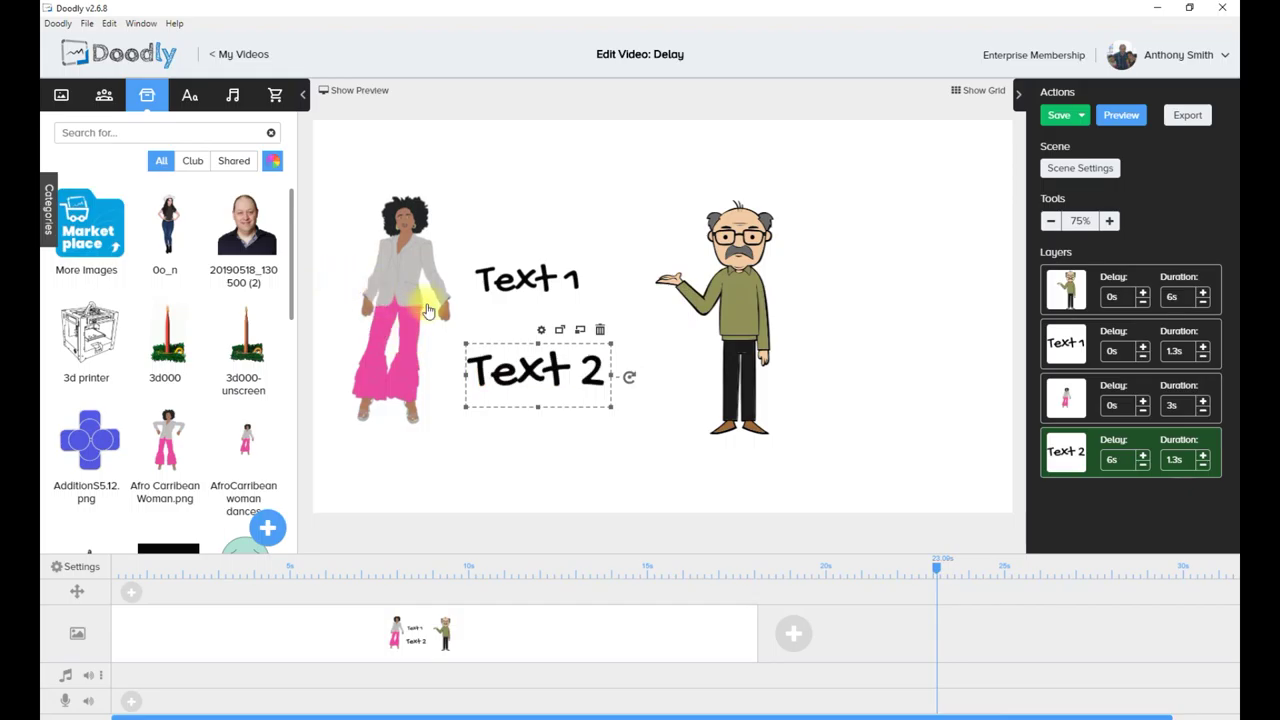
left_click(1124, 115)
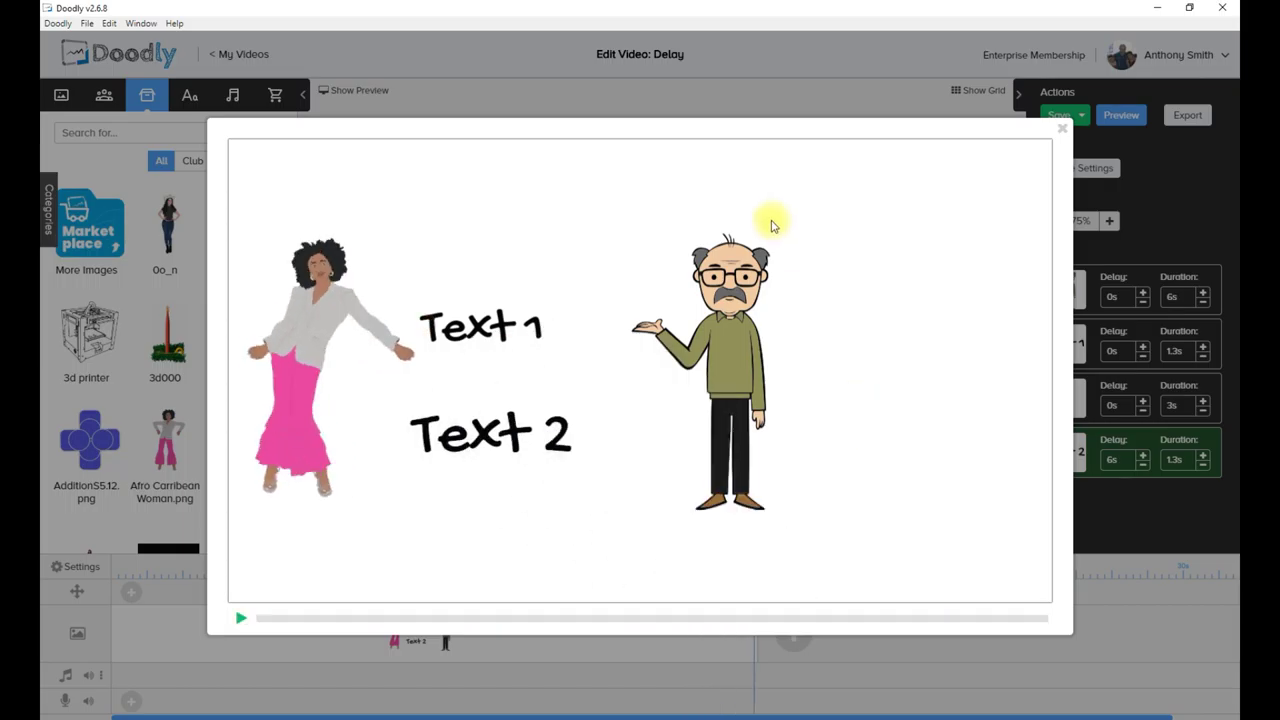
Step: Close the preview once all four layers have drawn
left_click(1063, 130)
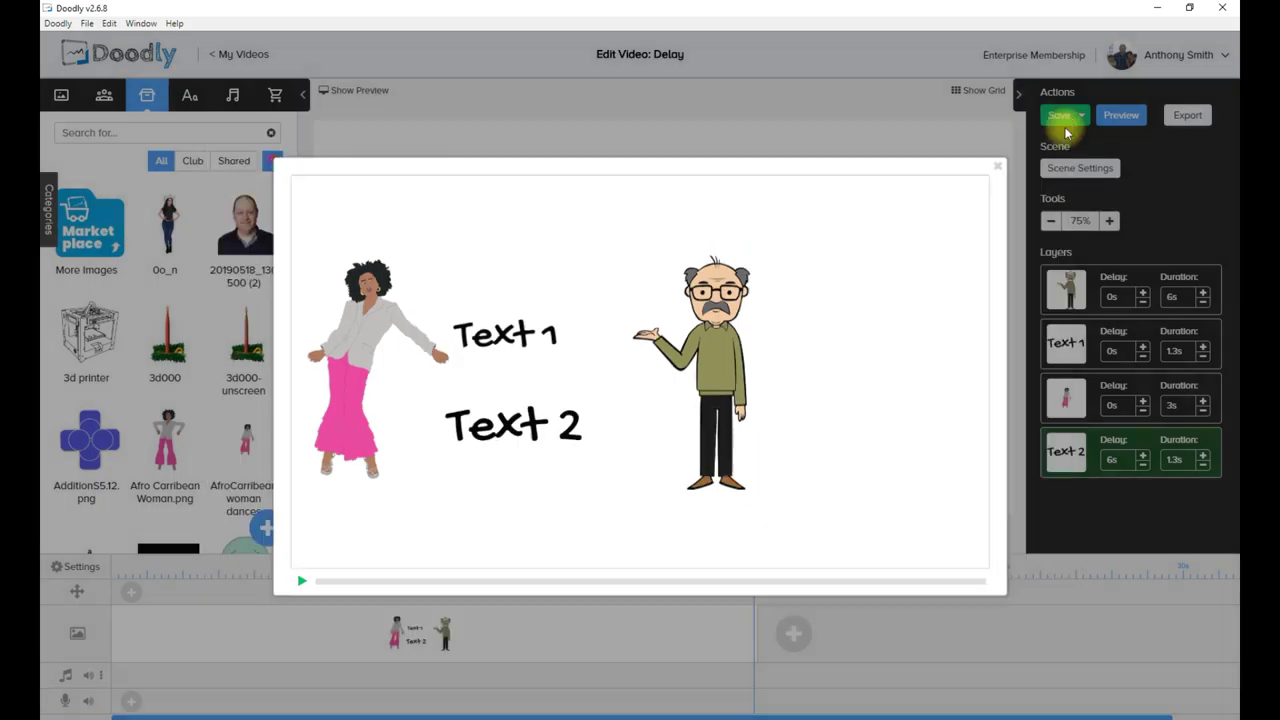
Step: Move the old man layer below Text 2 so he draws after Text 1, the dancer and Text 2
left_click_drag(1067, 295, 1060, 449)
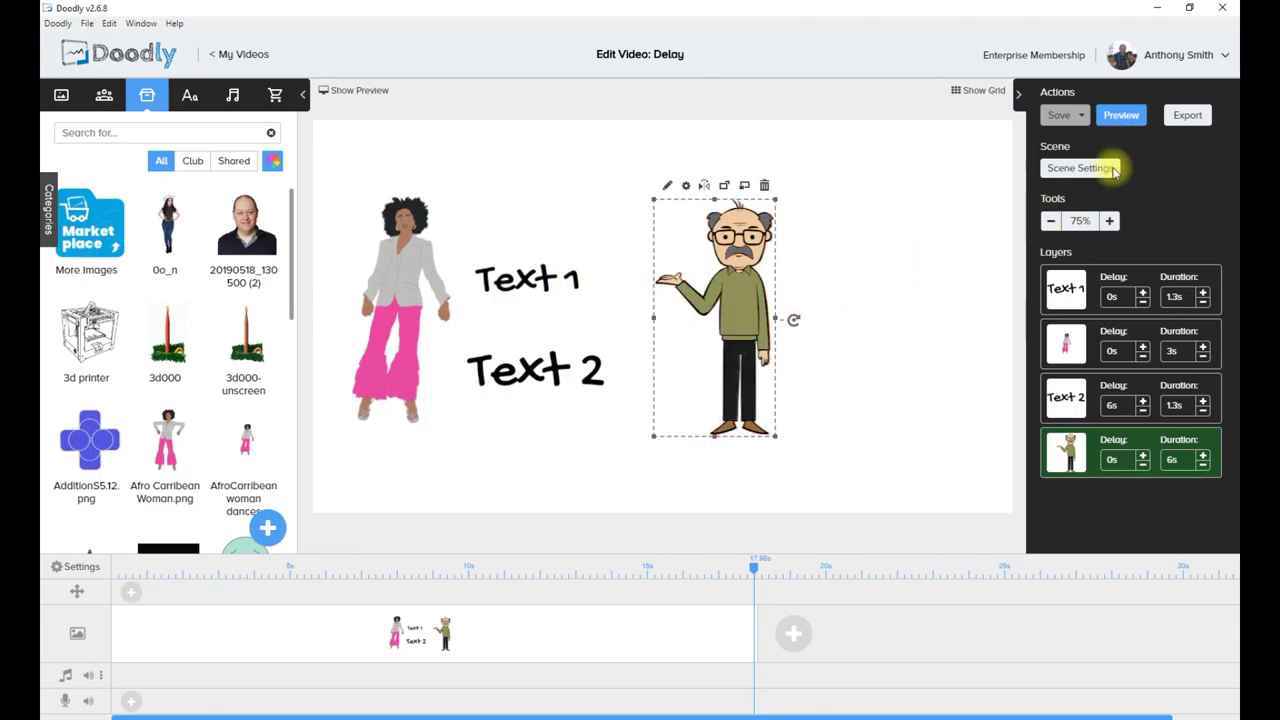
left_click(1122, 116)
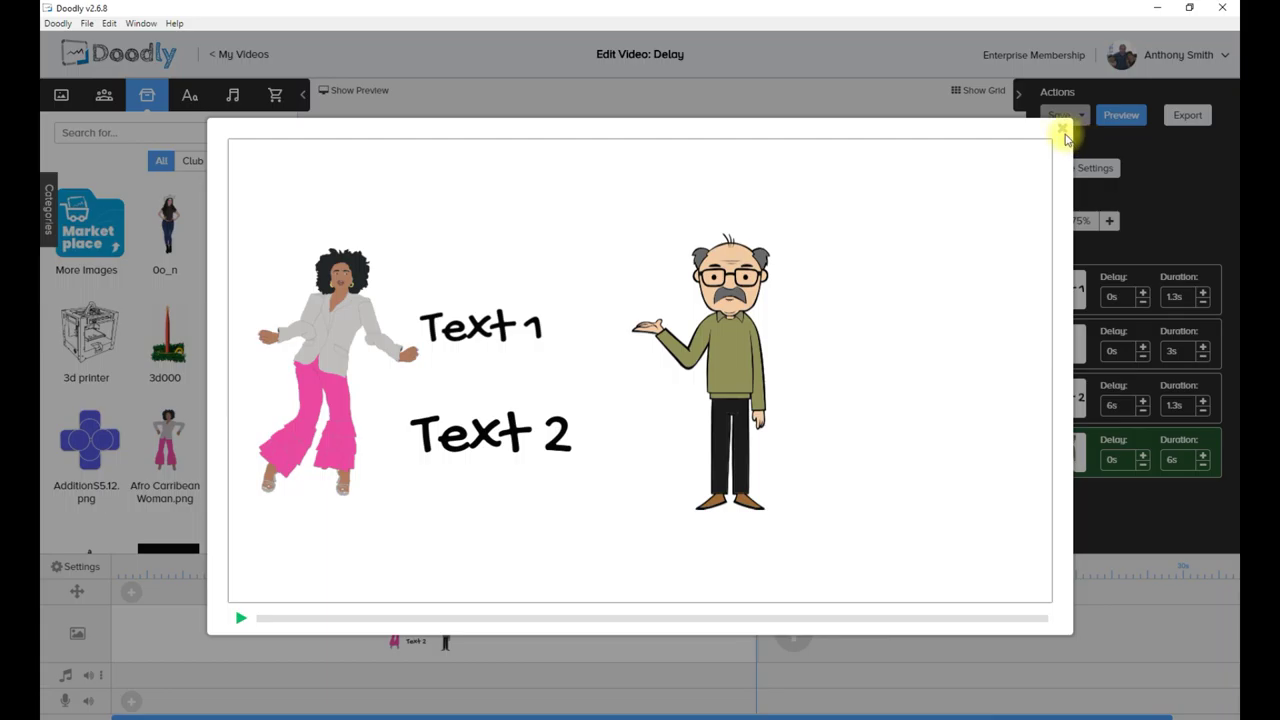
left_click(1063, 131)
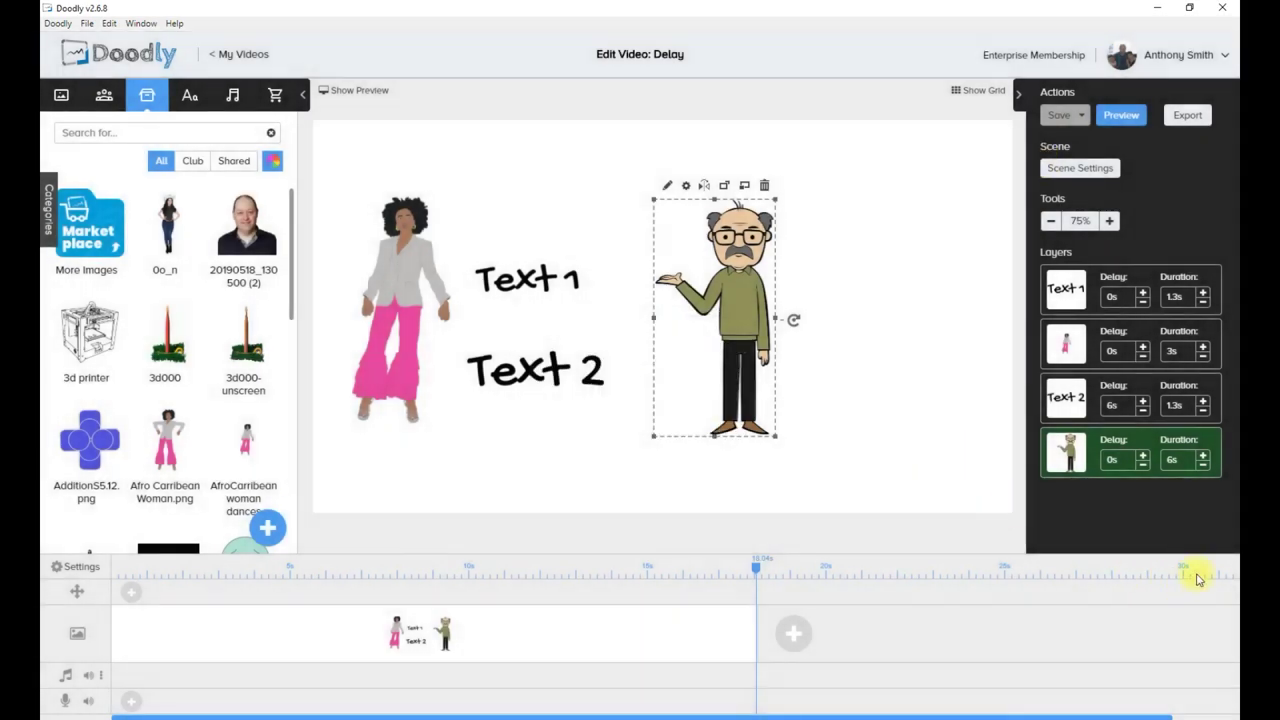